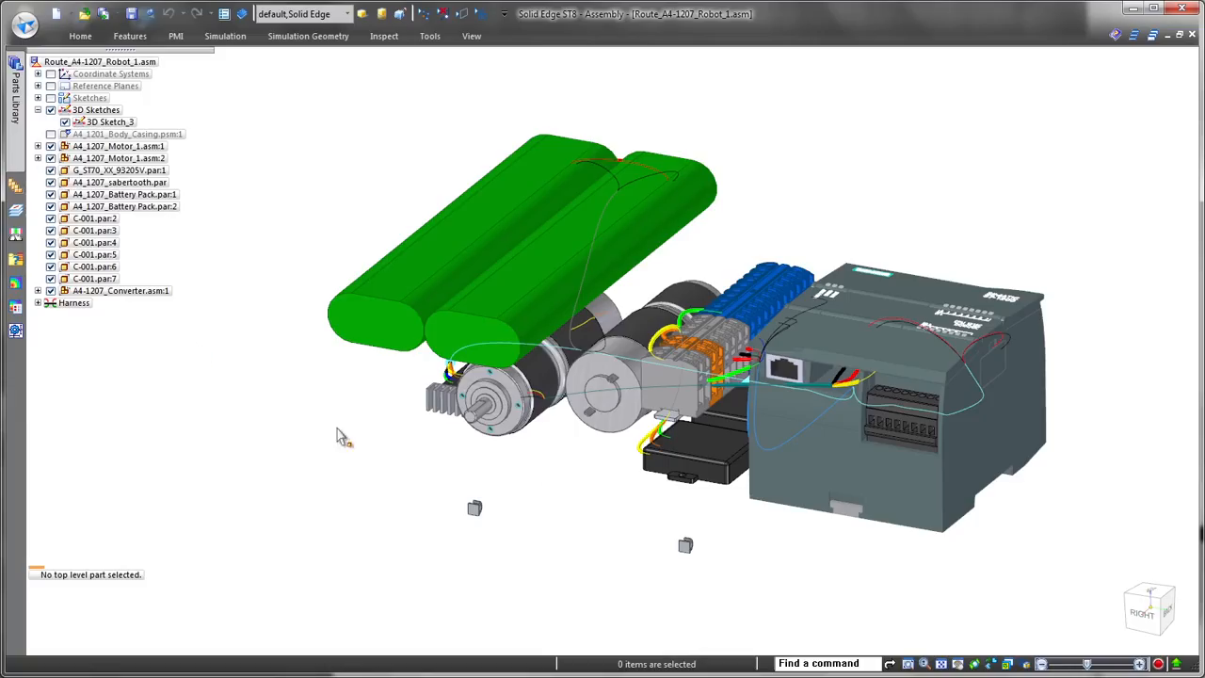
Open the motor part Motor_PD3557, with its contact tabs facing forward, for in-place editing
{"action": "scroll", "coordinate": [587, 497], "scroll_direction": "up", "scroll_amount": 5}
{"action": "left_click", "coordinate": [627, 484]}
{"action": "left_click", "coordinate": [683, 552]}
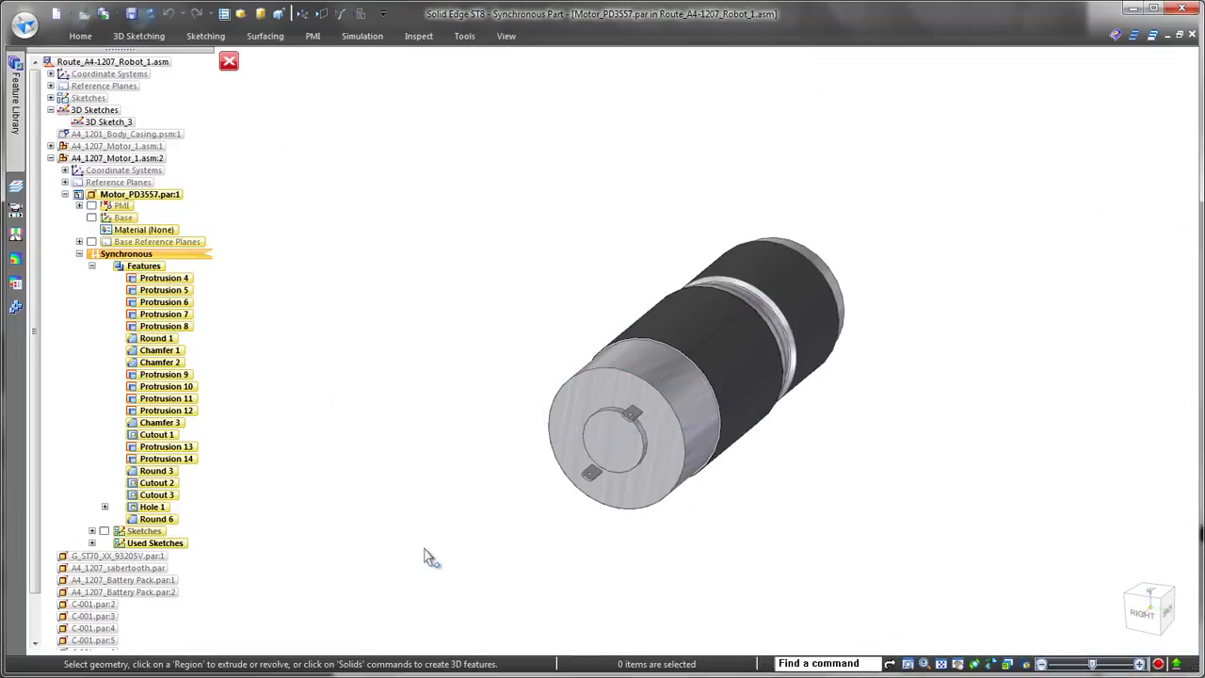
Assign terminals 1 and 2 to the holes in the motor's lower and upper contact tabs, with component name R-239
{"action": "left_click", "coordinate": [465, 36]}
{"action": "left_click", "coordinate": [535, 96]}
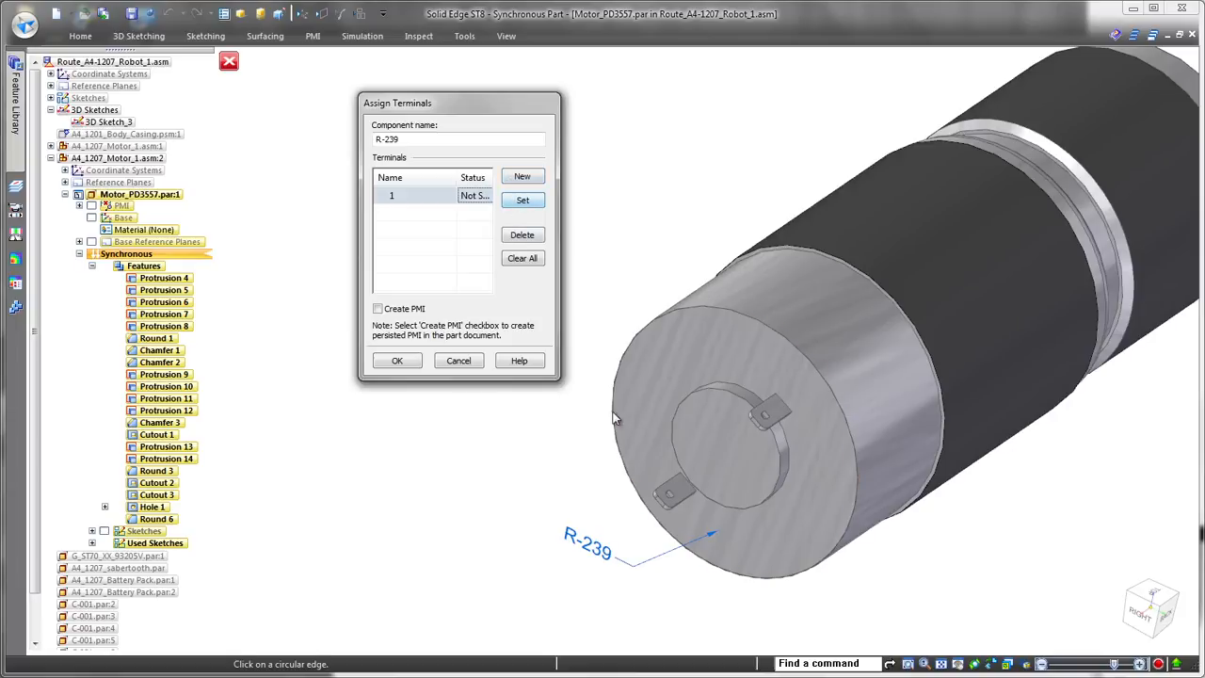
{"action": "left_click", "coordinate": [669, 496]}
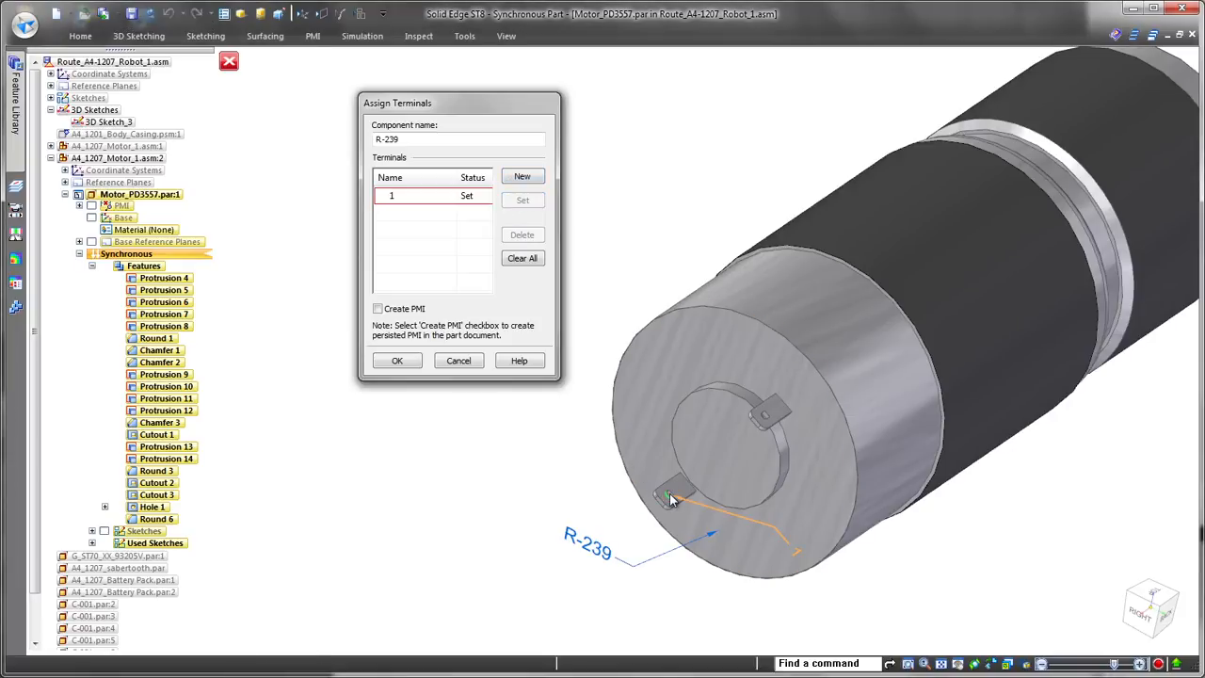
{"action": "left_click", "coordinate": [524, 178]}
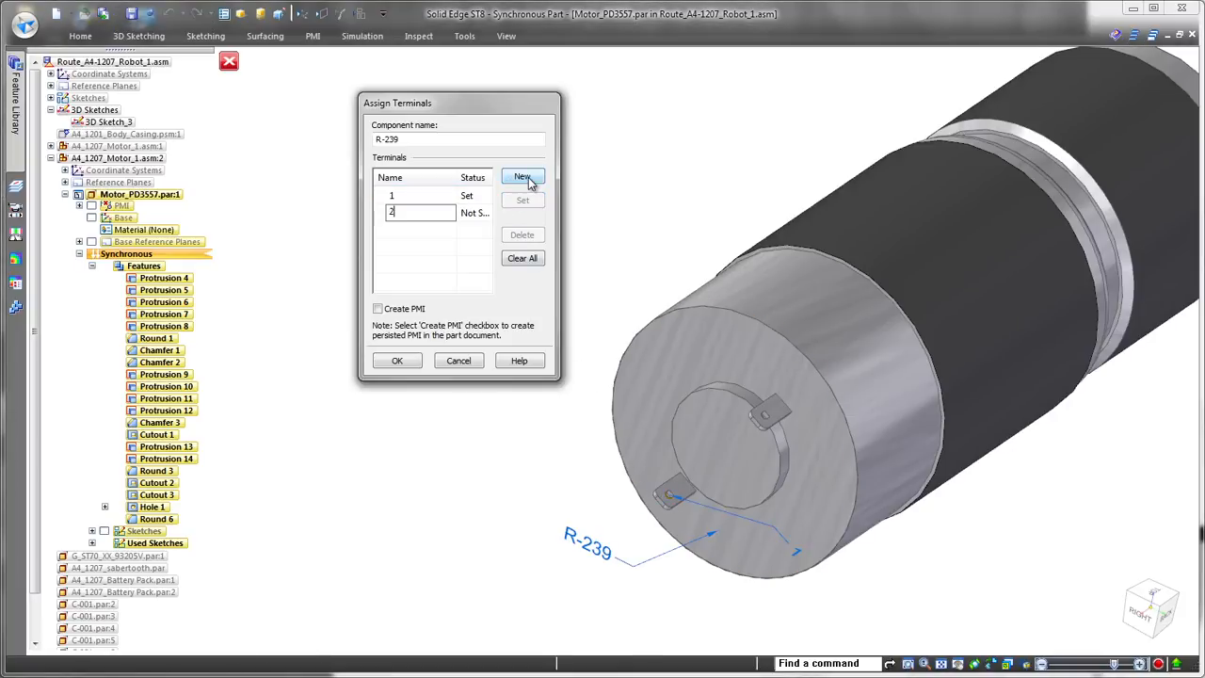
{"action": "middle_click_drag", "start_coordinate": [717, 441], "coordinate": [856, 326]}
{"action": "scroll", "coordinate": [785, 440], "scroll_direction": "up", "scroll_amount": 4}
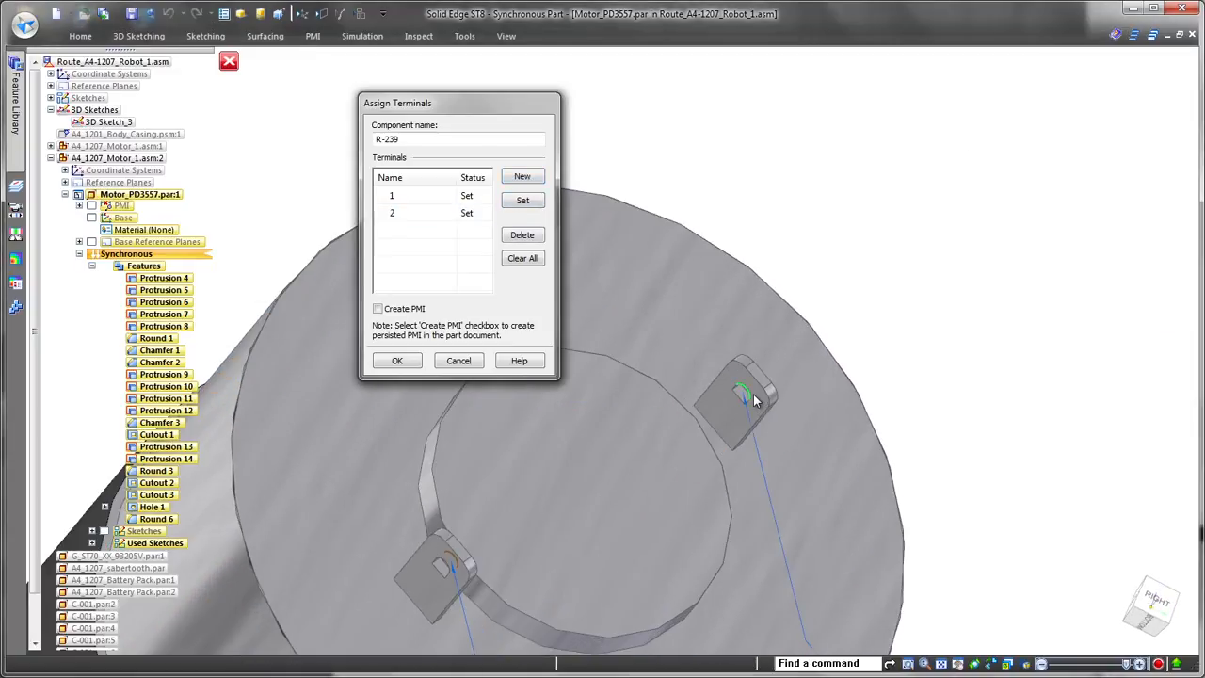
Create persisted PMI for the assigned terminals, accept them, and return from the motor part to the assembly
{"action": "scroll", "coordinate": [772, 384], "scroll_direction": "down", "scroll_amount": 5}
{"action": "middle_click_drag", "start_coordinate": [713, 429], "coordinate": [542, 548]}
{"action": "left_click", "coordinate": [404, 311]}
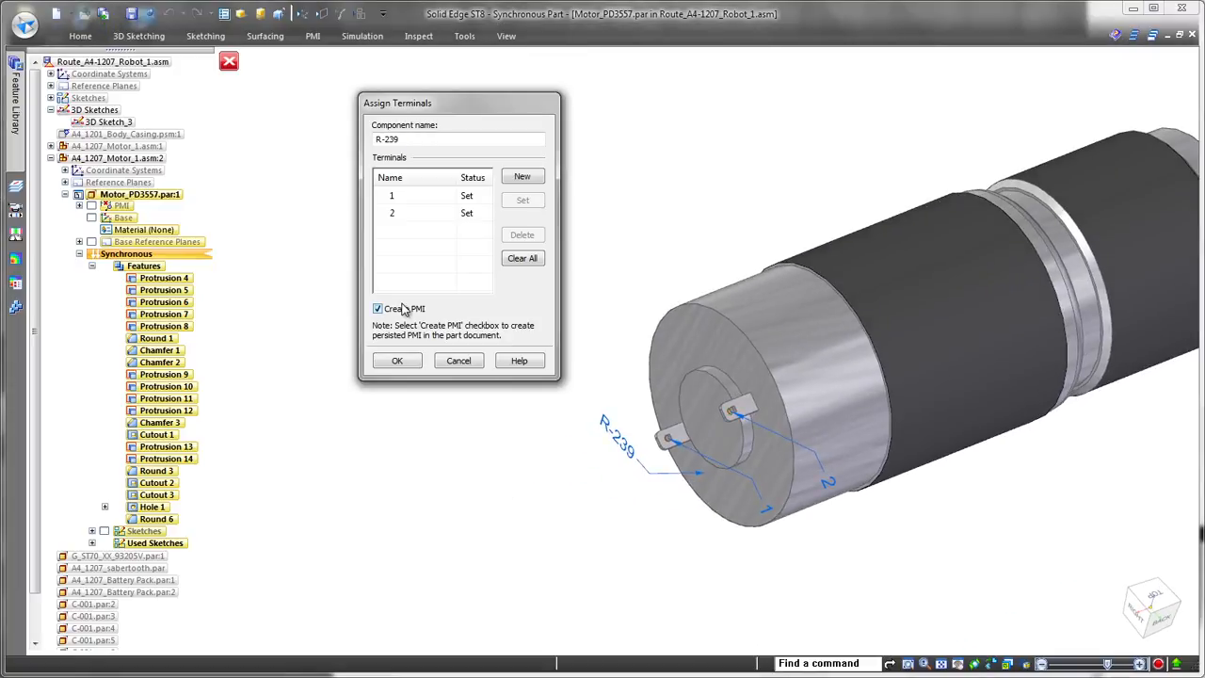
{"action": "left_click", "coordinate": [399, 361]}
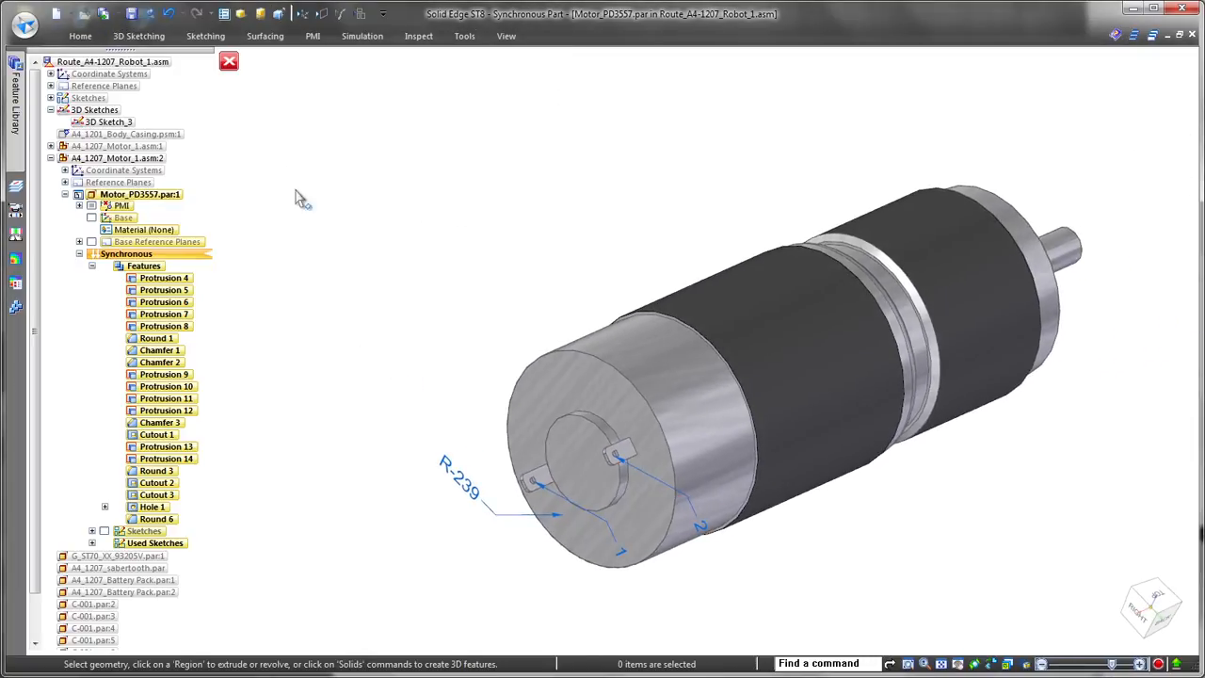
{"action": "left_click", "coordinate": [231, 64]}
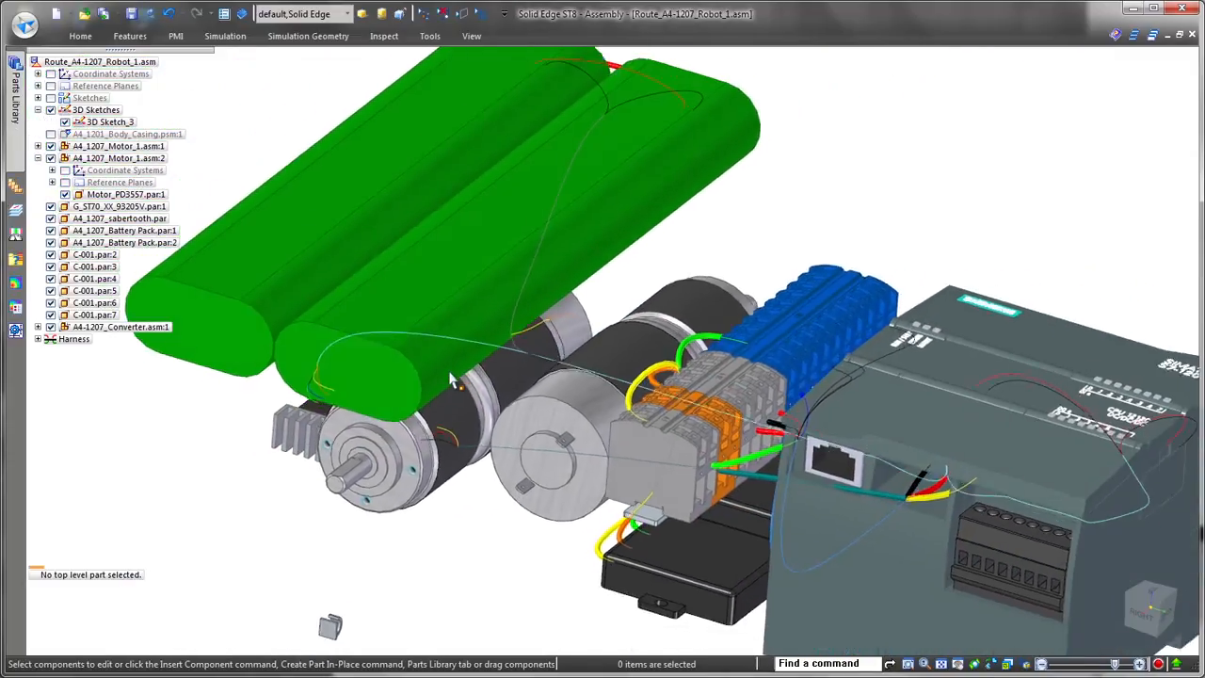
Enter the harness design environment and route the teal cable's path through the opening of clip C-001.par:3
{"action": "left_click", "coordinate": [430, 36]}
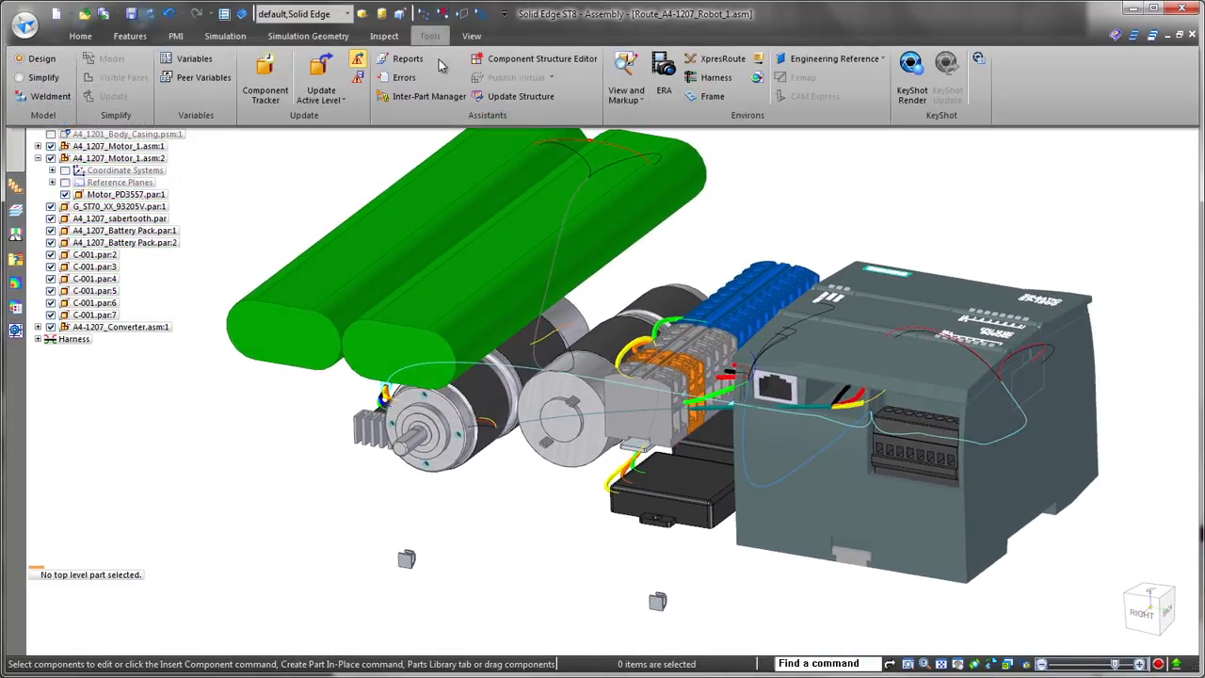
{"action": "left_click", "coordinate": [708, 80]}
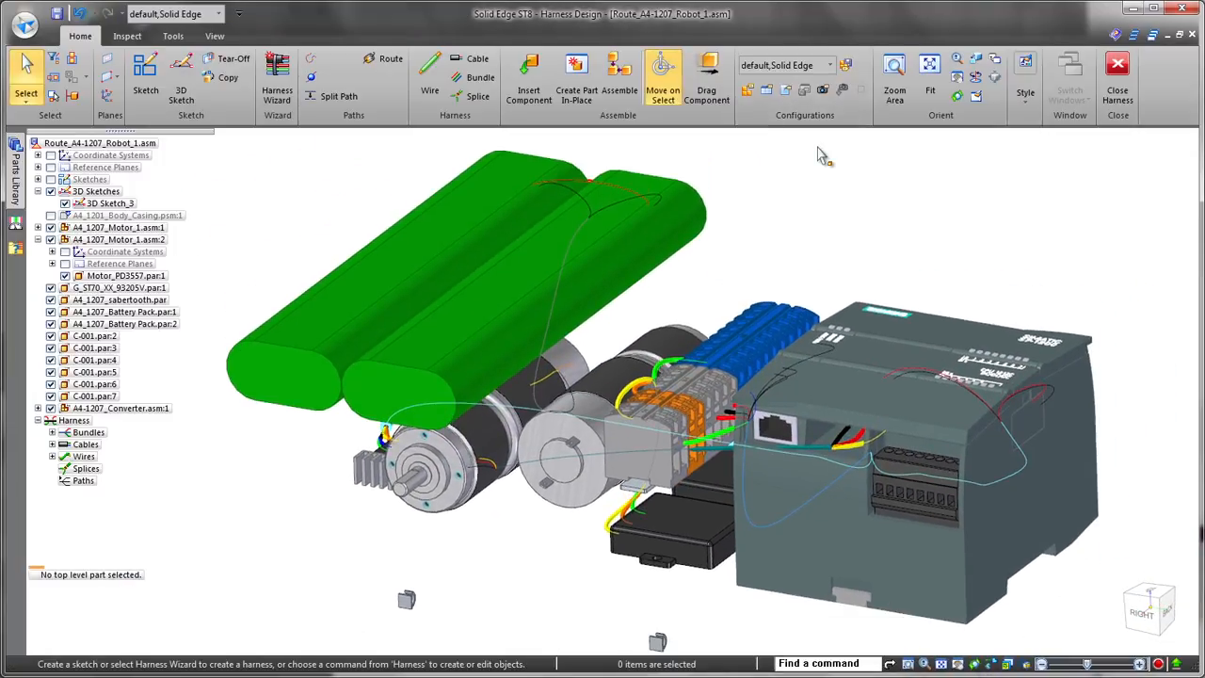
{"action": "left_click", "coordinate": [390, 59]}
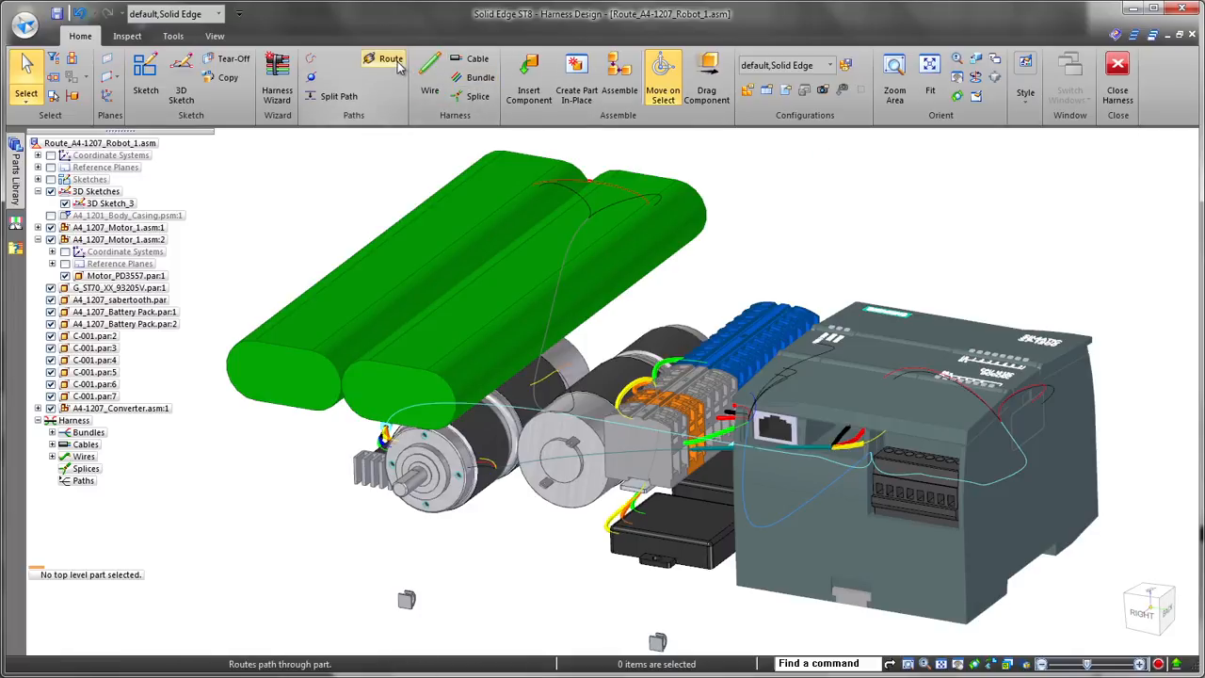
{"action": "scroll", "coordinate": [840, 492], "scroll_direction": "up", "scroll_amount": 3}
{"action": "scroll", "coordinate": [840, 492], "scroll_direction": "up", "scroll_amount": 1}
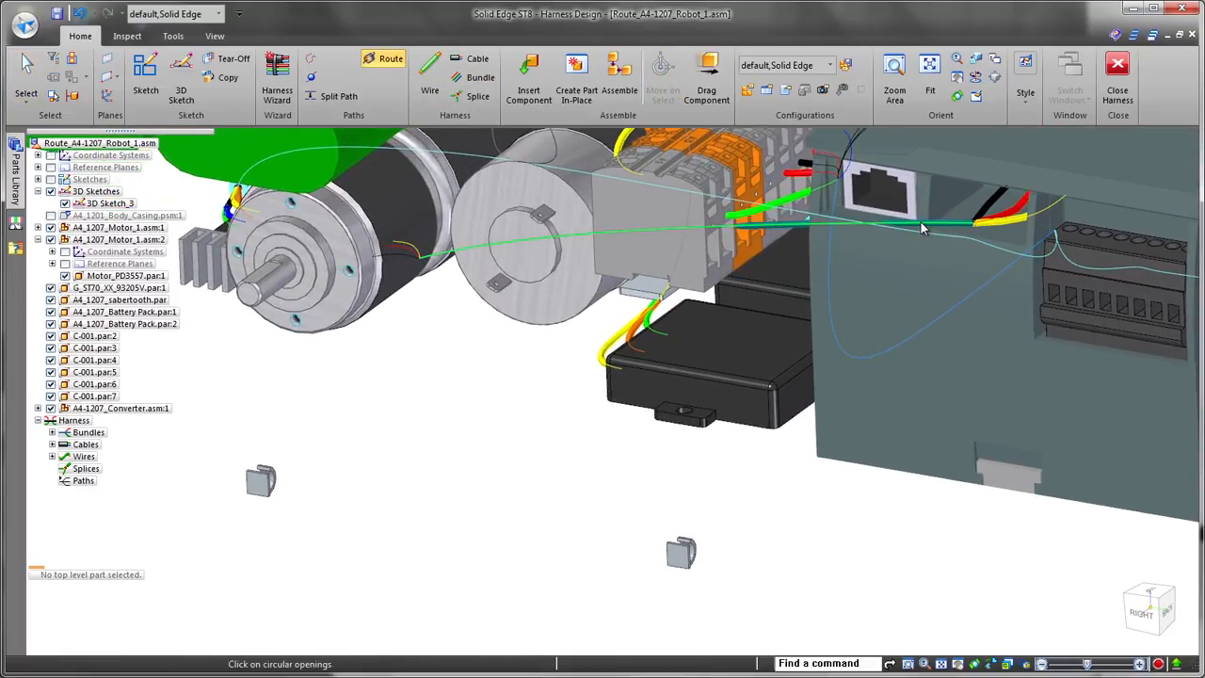
{"action": "scroll", "coordinate": [923, 228], "scroll_direction": "down", "scroll_amount": 2}
{"action": "scroll", "coordinate": [800, 430], "scroll_direction": "up", "scroll_amount": 4}
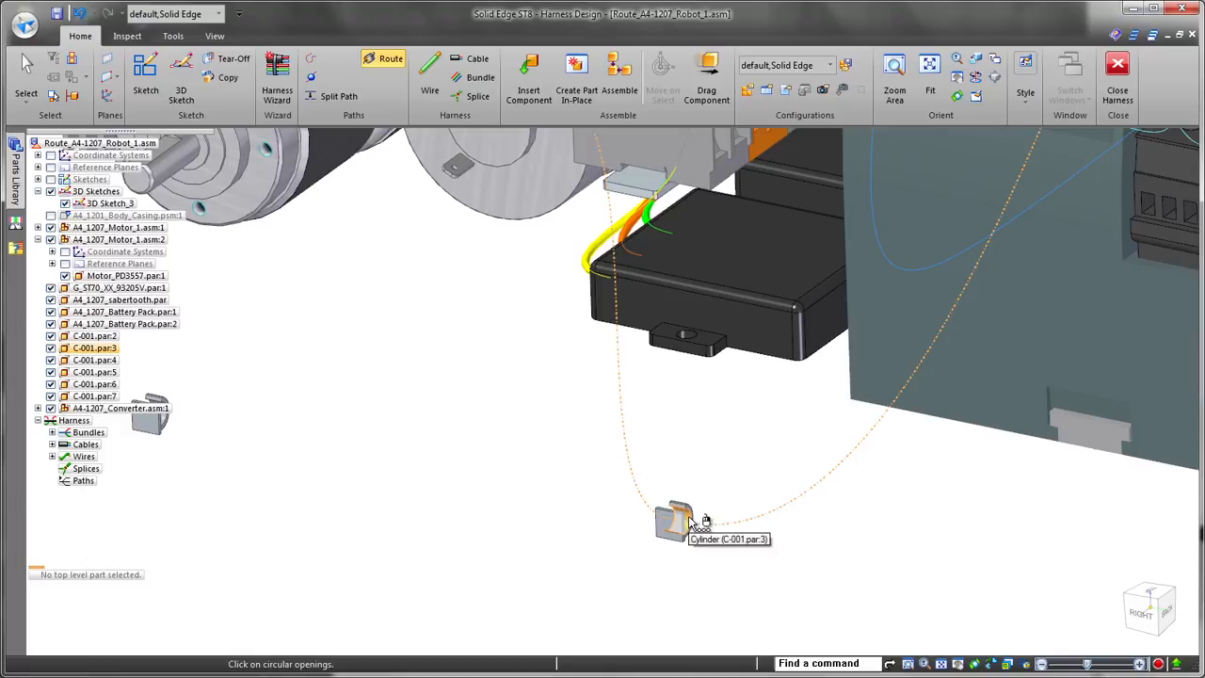
{"action": "left_click", "coordinate": [690, 523]}
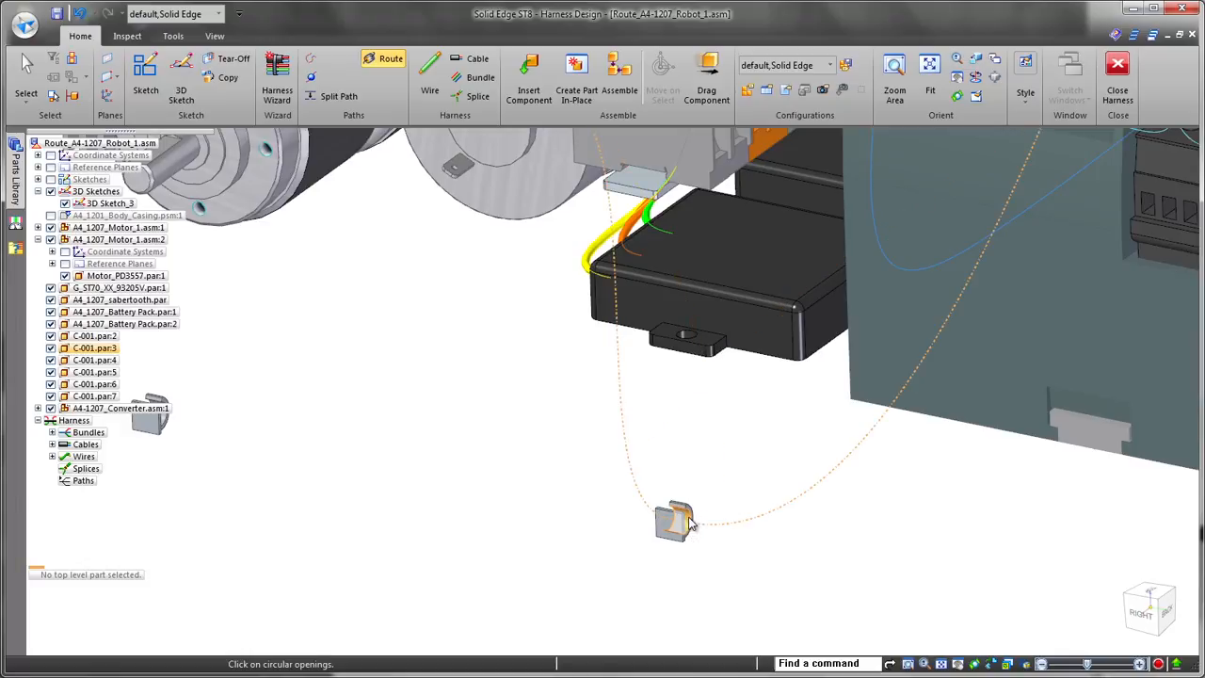
{"action": "left_click", "coordinate": [690, 524]}
Continue routing the teal cable through the opening of the second clip near the motors, and end the routing
{"action": "scroll", "coordinate": [567, 497], "scroll_direction": "down", "scroll_amount": 3}
{"action": "scroll", "coordinate": [388, 439], "scroll_direction": "up", "scroll_amount": 3}
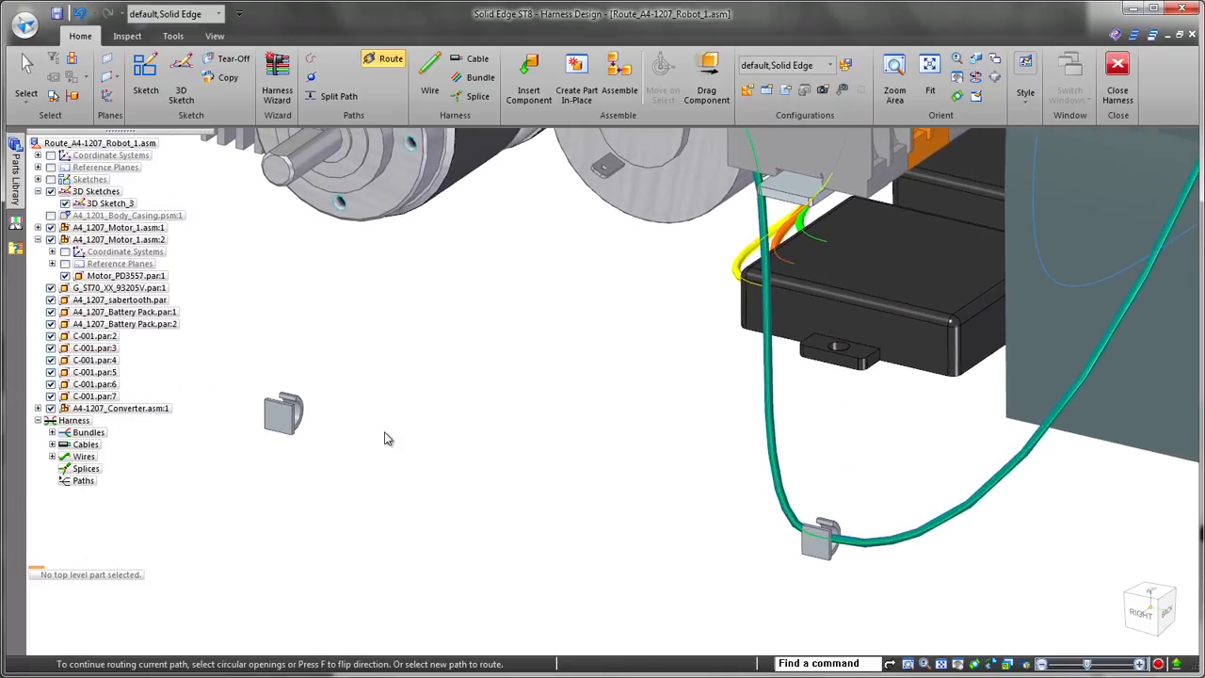
{"action": "left_click", "coordinate": [296, 418]}
{"action": "middle_click_drag", "start_coordinate": [558, 360], "coordinate": [770, 505]}
{"action": "key", "text": "Escape"}
Edit cable C1's path by moving its point on the motor face down below the motors, and finish the edit
{"action": "left_click", "coordinate": [769, 503]}
{"action": "left_click", "coordinate": [829, 566]}
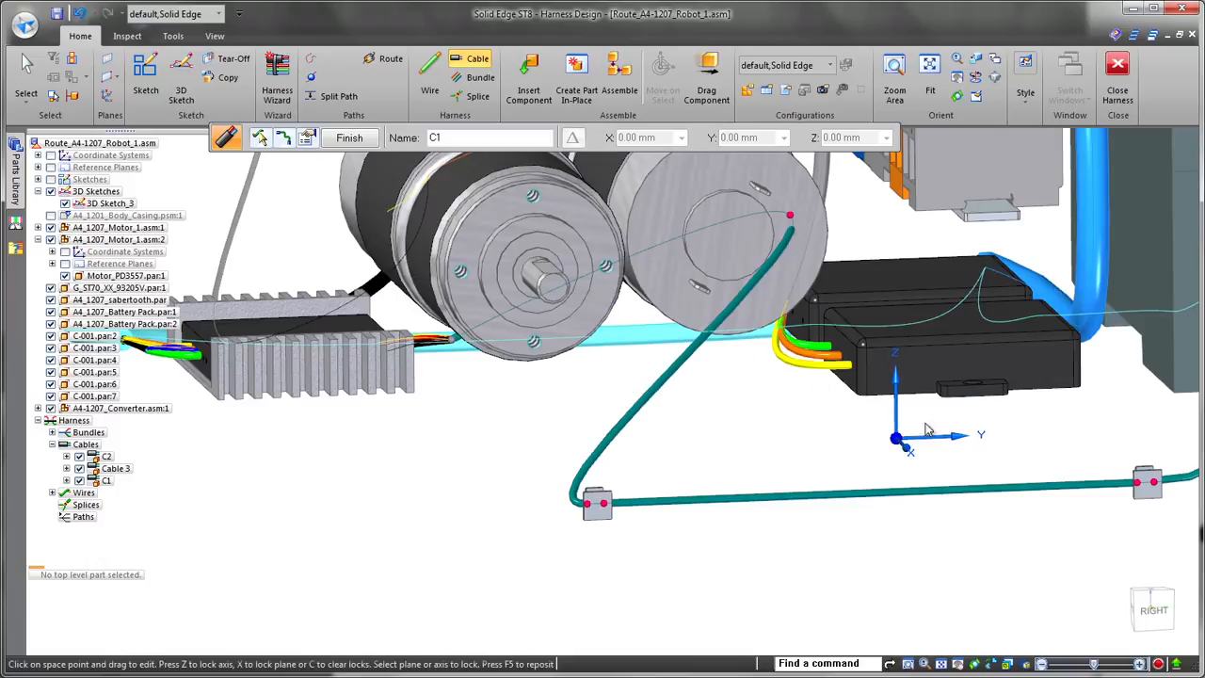
{"action": "left_click", "coordinate": [927, 430]}
{"action": "left_click_drag", "start_coordinate": [789, 217], "coordinate": [608, 339]}
{"action": "middle_click_drag", "start_coordinate": [631, 390], "coordinate": [612, 487]}
{"action": "right_click", "coordinate": [578, 520]}
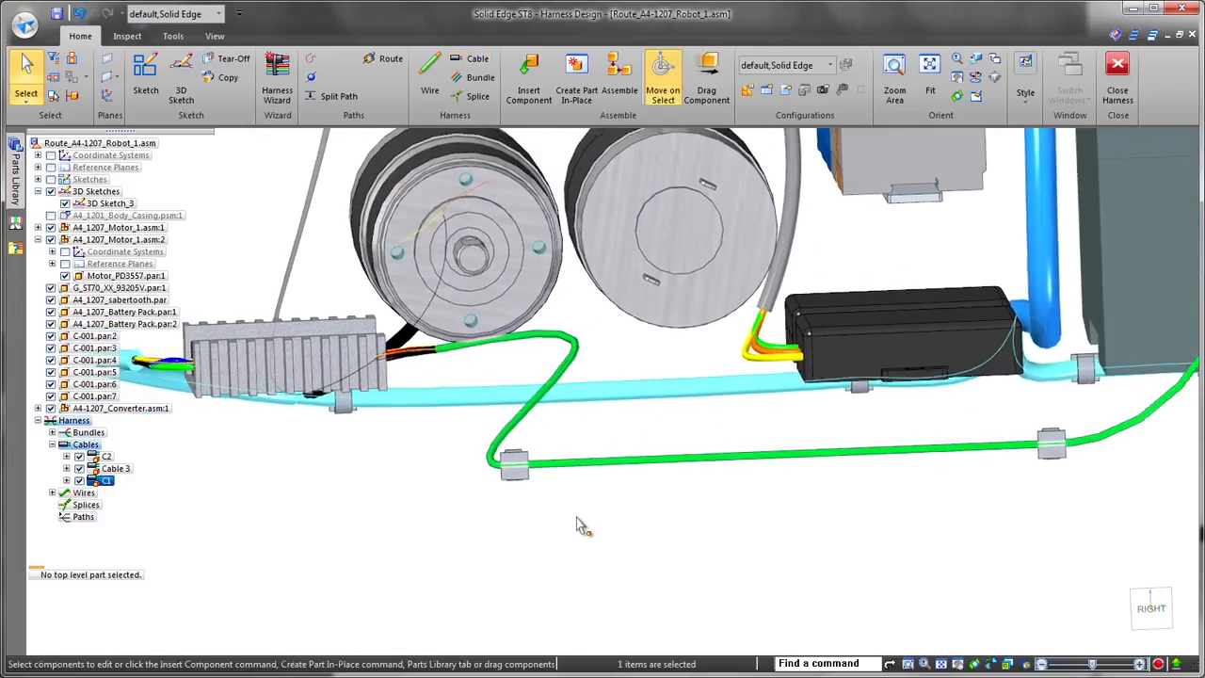
{"action": "left_click", "coordinate": [577, 518]}
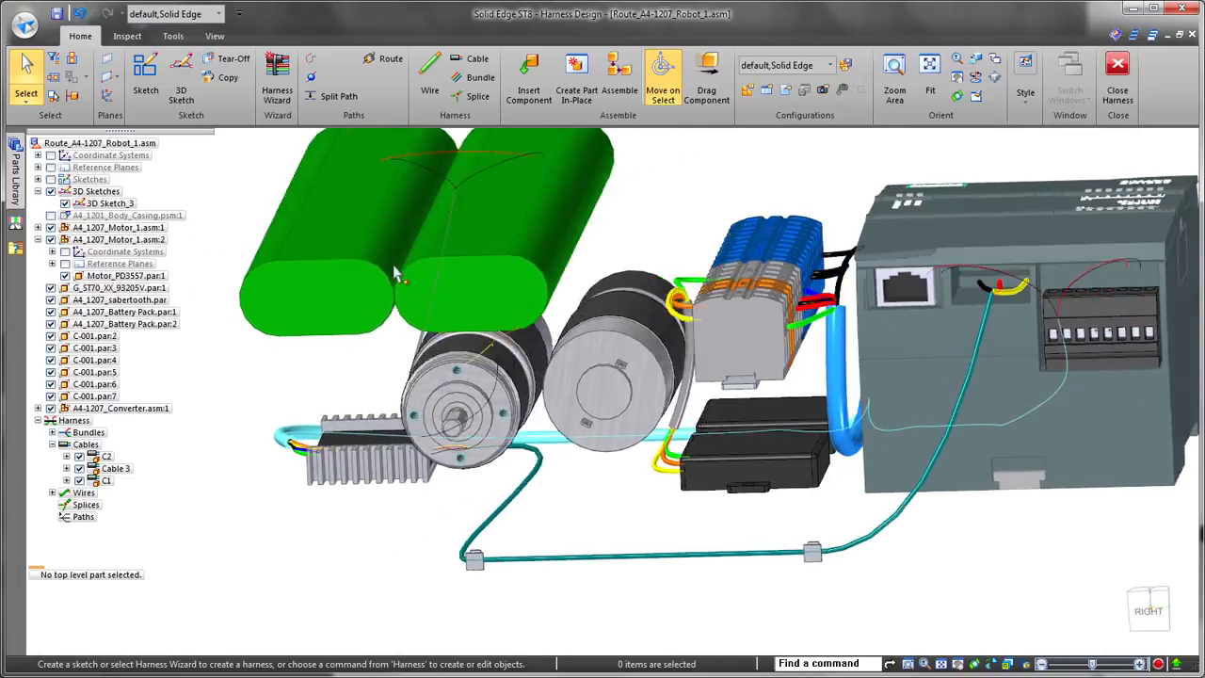
Split cable C1's path between the two clips and draw a curved branch path from the split point up to the second motor
{"action": "left_click", "coordinate": [339, 97]}
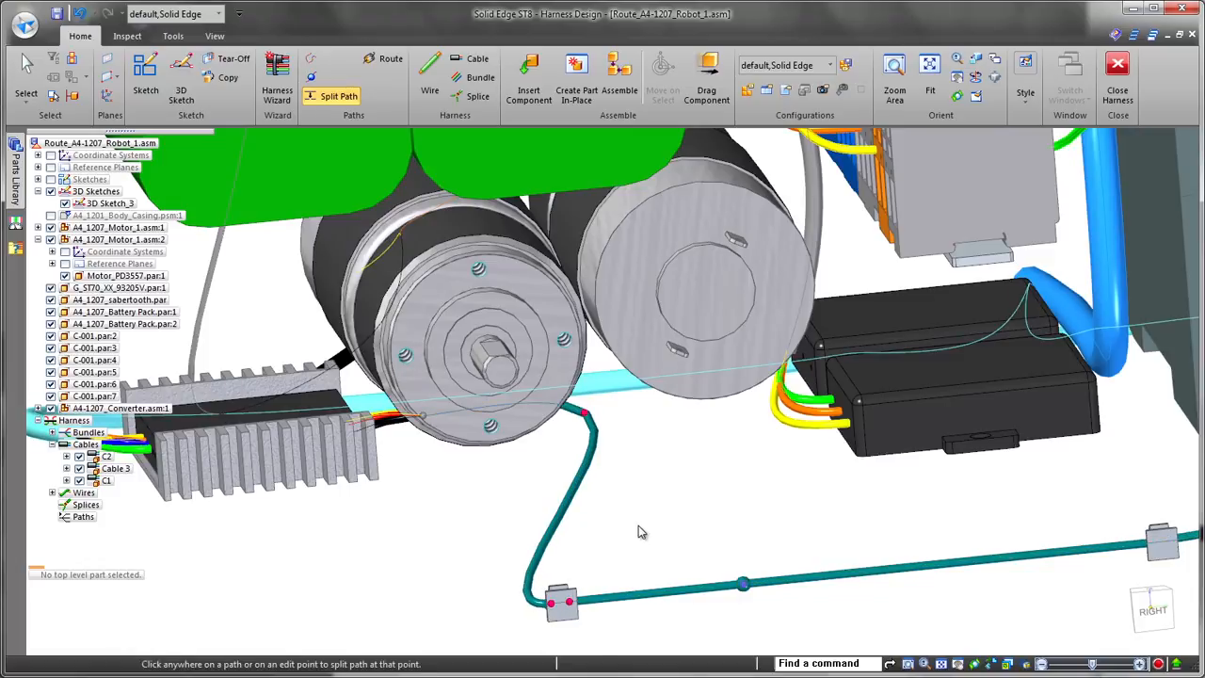
{"action": "key", "text": "Escape"}
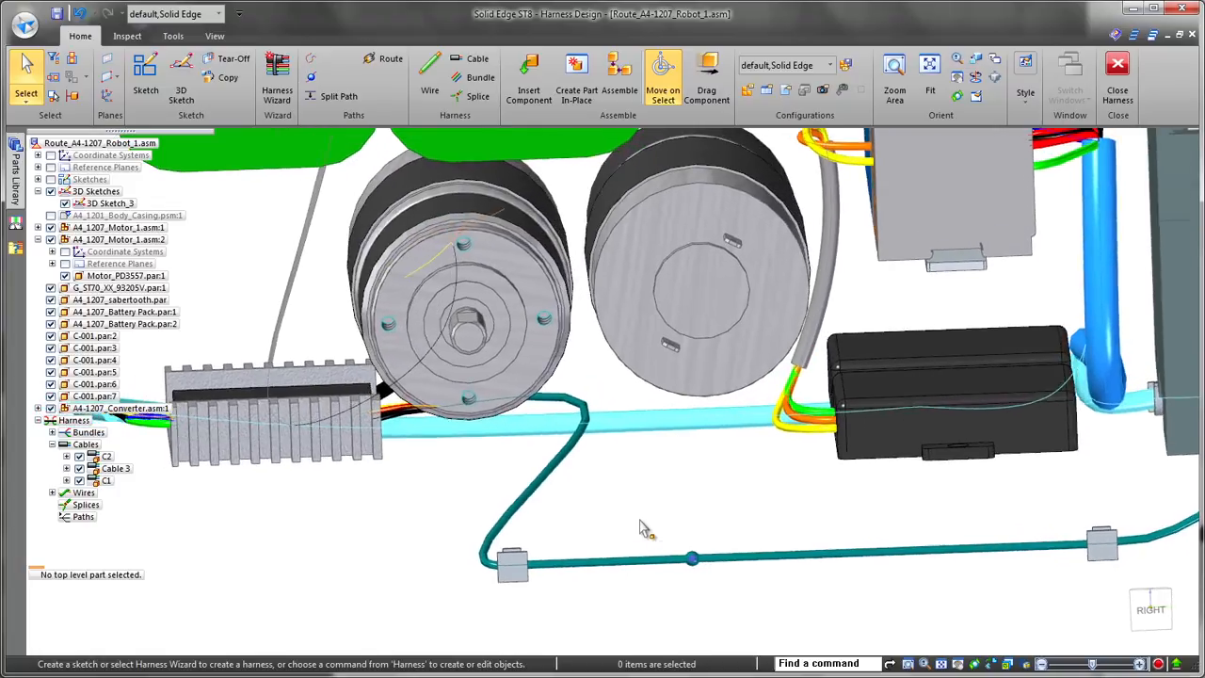
{"action": "left_click", "coordinate": [311, 58]}
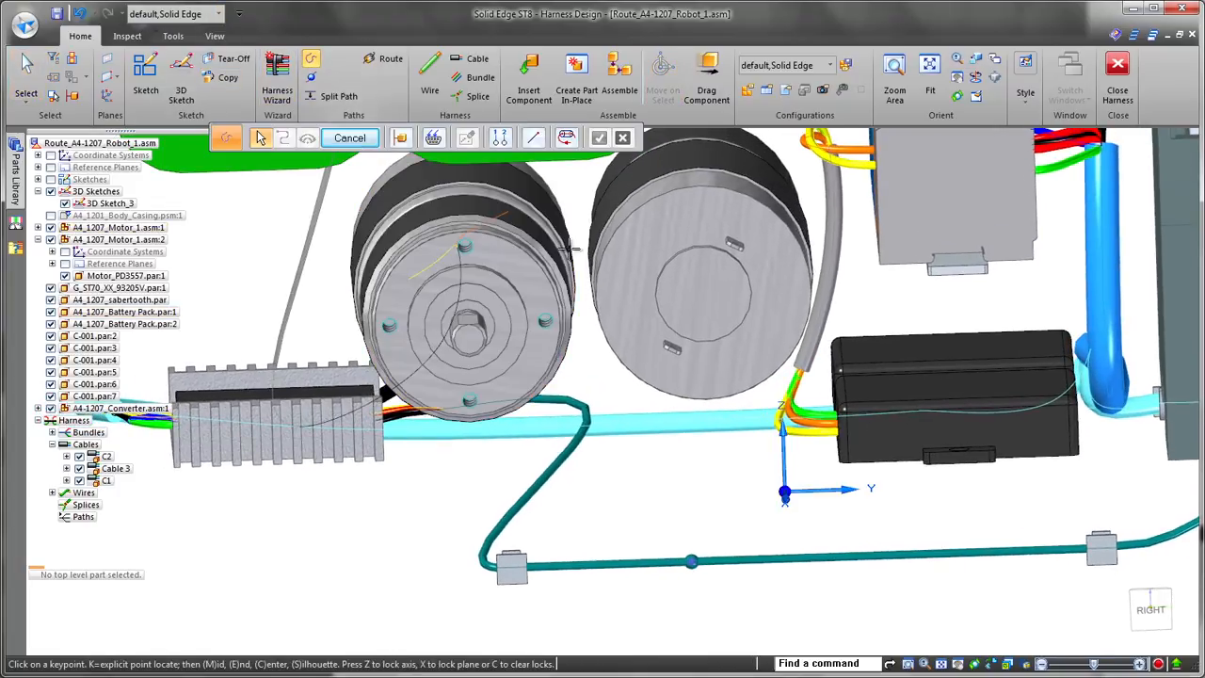
{"action": "left_click", "coordinate": [1154, 606]}
{"action": "scroll", "coordinate": [353, 561], "scroll_direction": "up", "scroll_amount": 5}
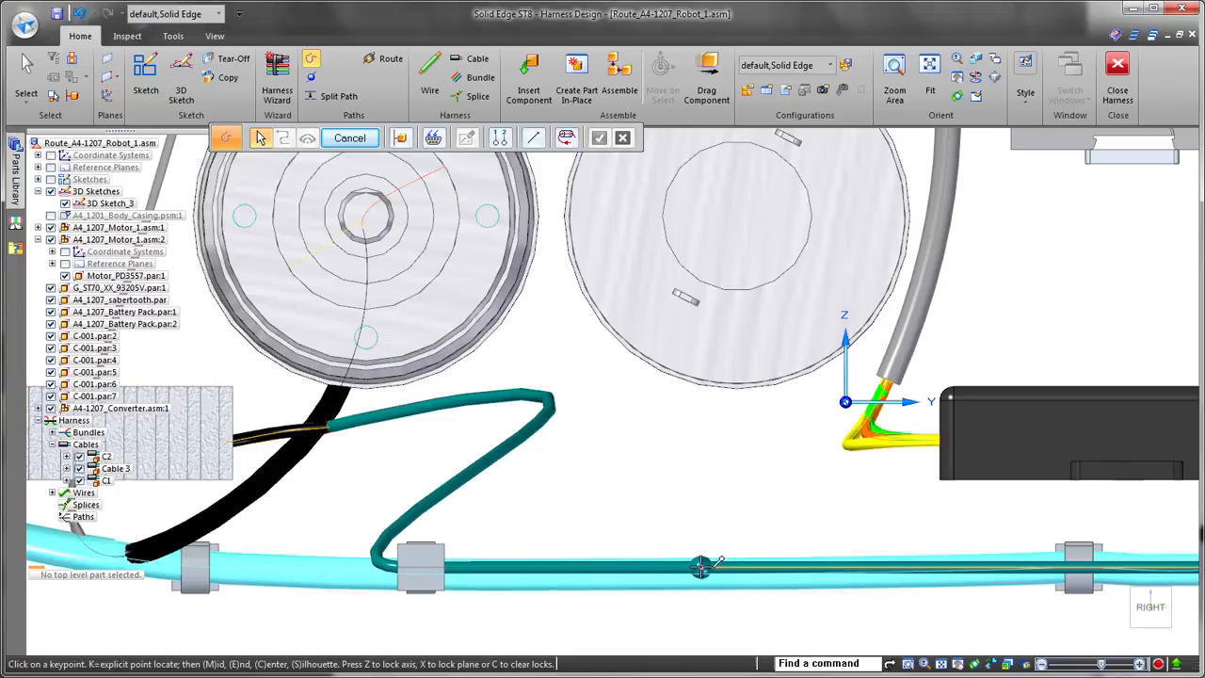
{"action": "left_click", "coordinate": [734, 516]}
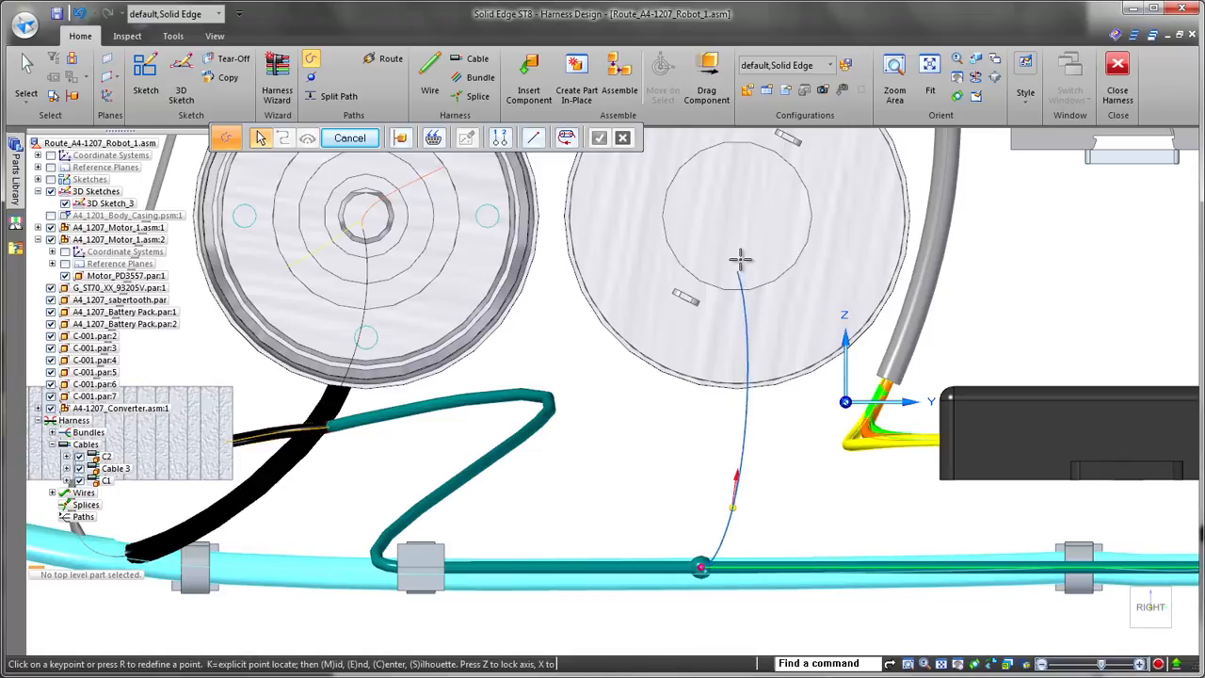
{"action": "left_click", "coordinate": [756, 205]}
In the front view, move the branch path's upper end point inward to the second motor's terminal face
{"action": "middle_click_drag", "start_coordinate": [785, 495], "coordinate": [1079, 549]}
{"action": "left_click", "coordinate": [1139, 606]}
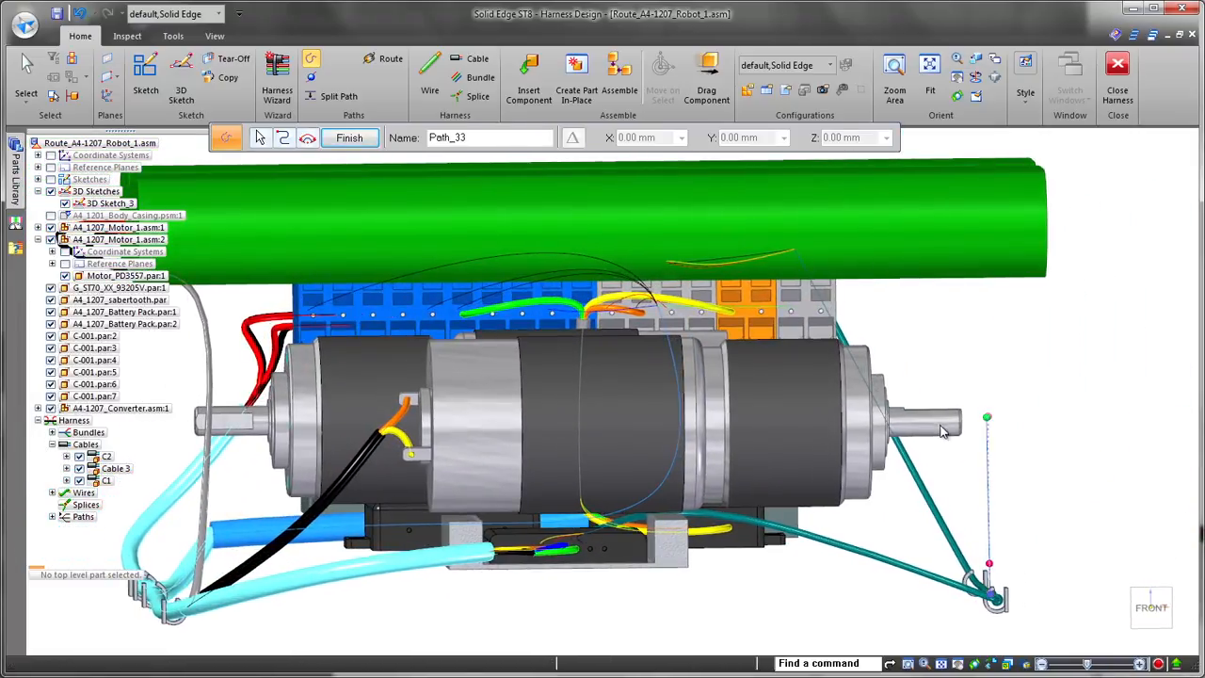
{"action": "left_click", "coordinate": [811, 425]}
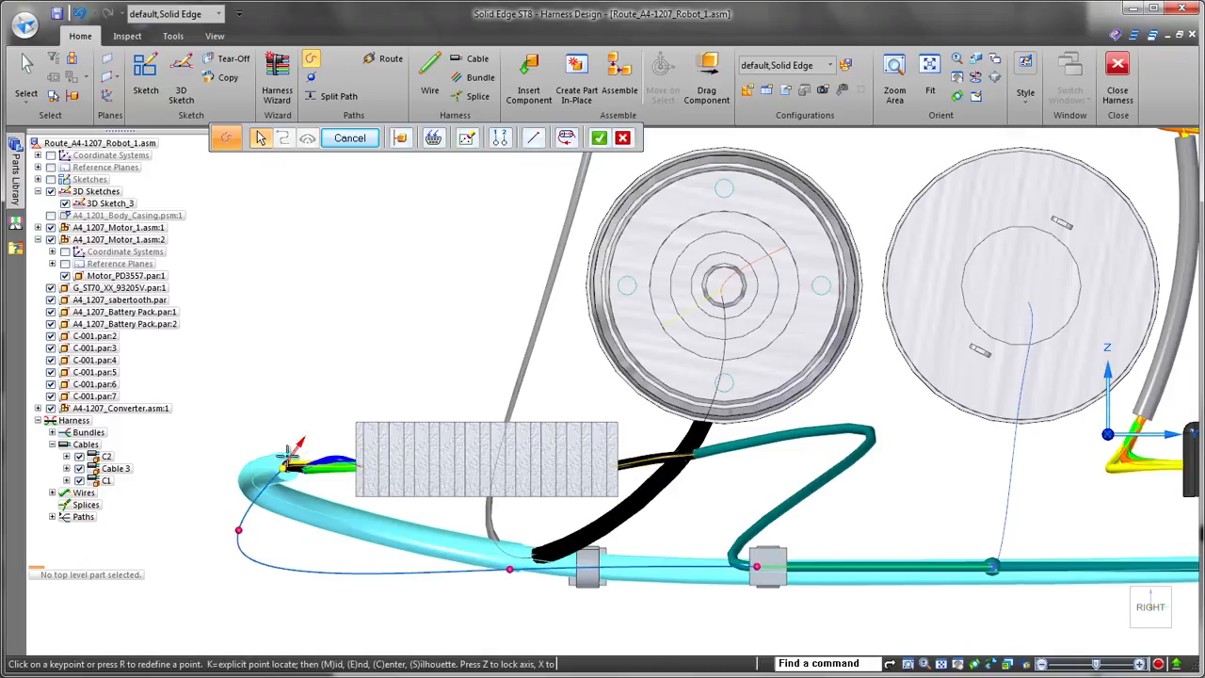
Finish a second path from the clip around to the finned motor driver's wire side, aligning its points in the front view
{"action": "right_click", "coordinate": [330, 424]}
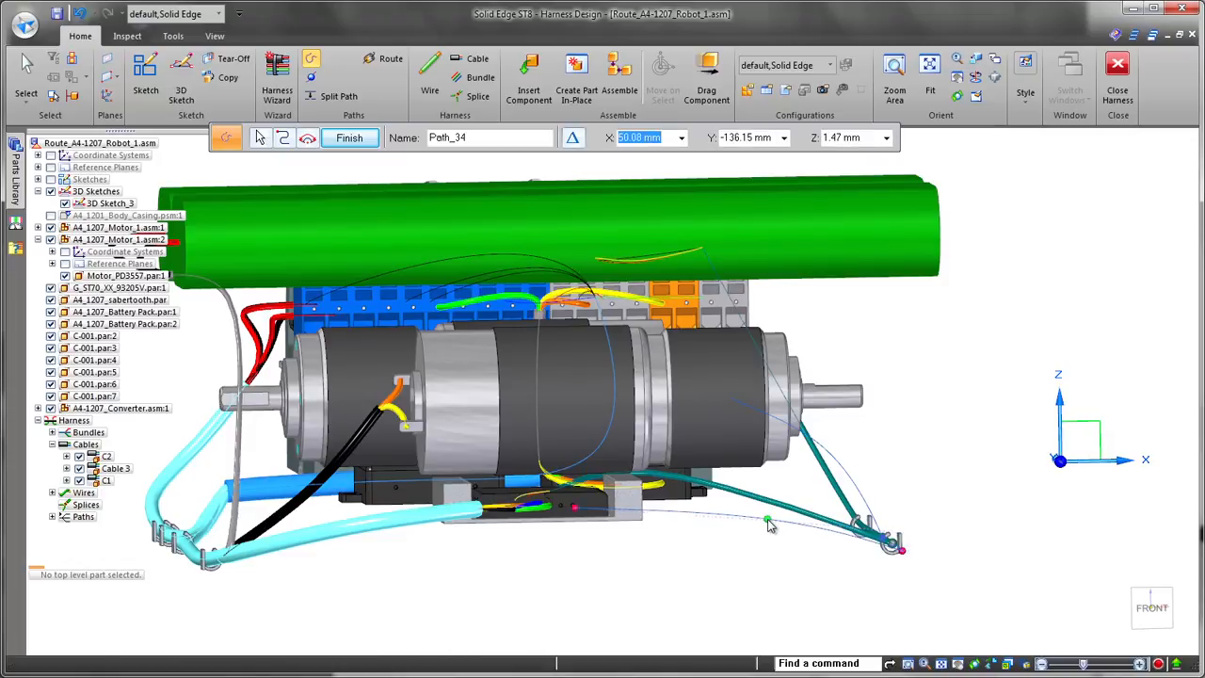
{"action": "middle_click_drag", "start_coordinate": [770, 527], "coordinate": [650, 621]}
{"action": "right_click", "coordinate": [294, 597]}
{"action": "key", "text": "Escape"}
Start a wire and show the connector information for the second motor, Motor_PD3557
{"action": "scroll", "coordinate": [623, 622], "scroll_direction": "up", "scroll_amount": 3}
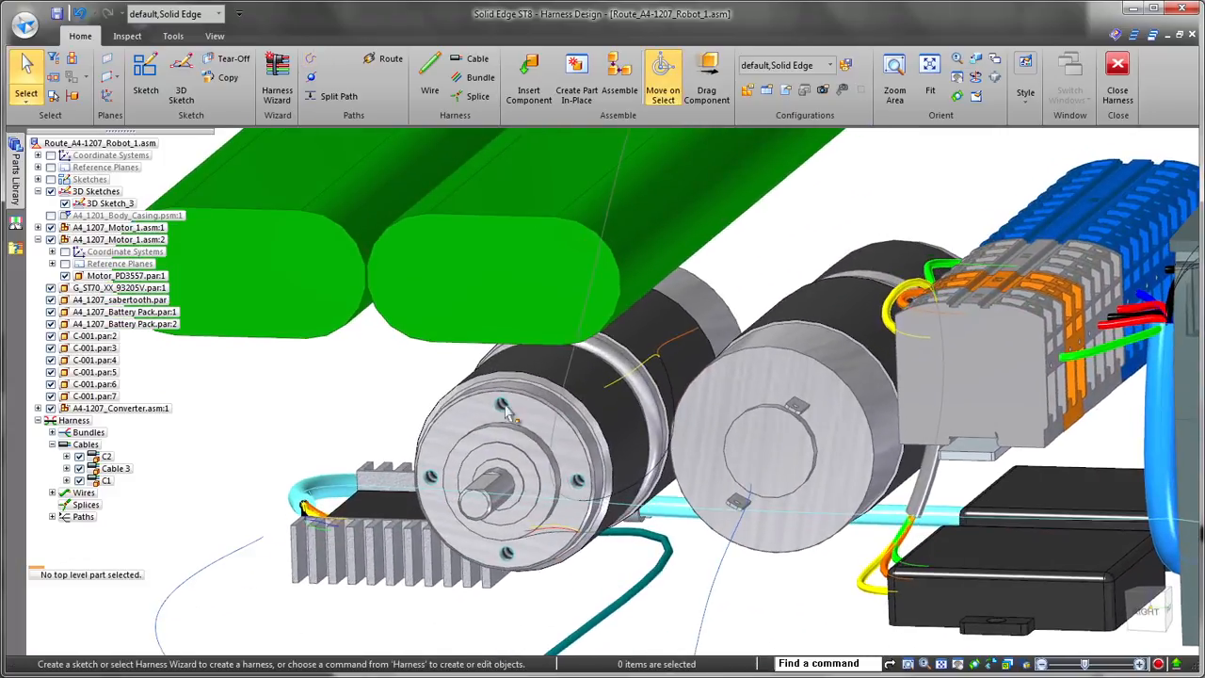
{"action": "left_click", "coordinate": [433, 81]}
{"action": "scroll", "coordinate": [856, 162], "scroll_direction": "up", "scroll_amount": 1}
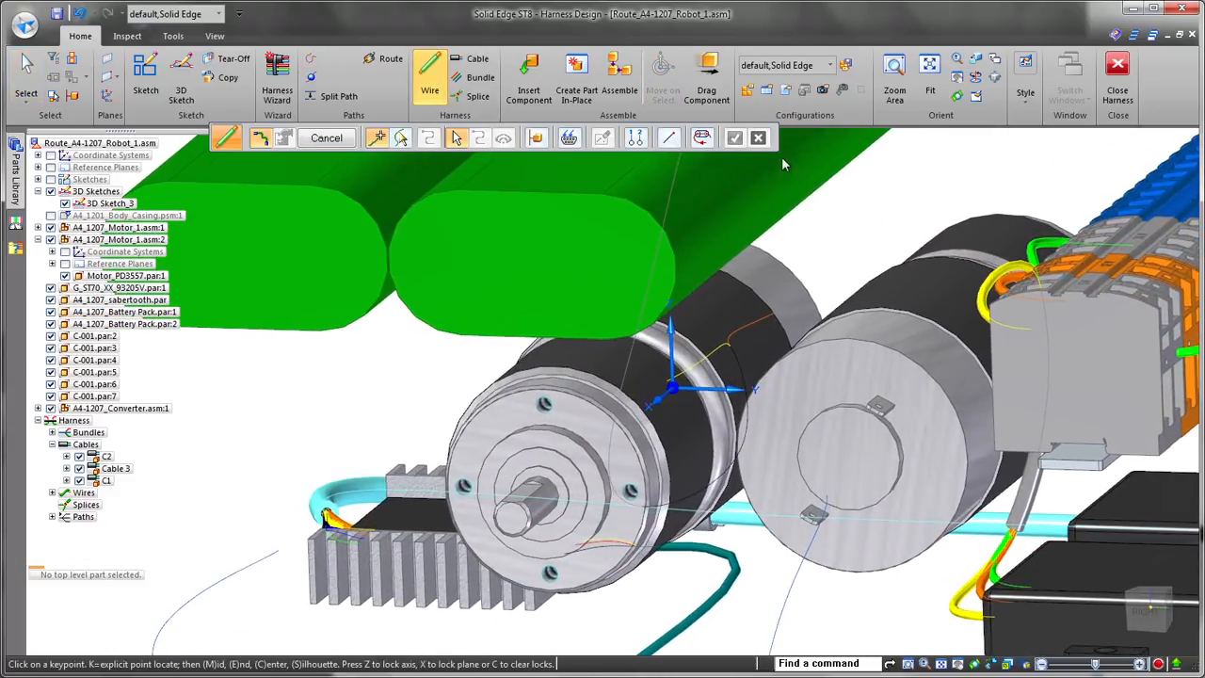
{"action": "left_click", "coordinate": [570, 138]}
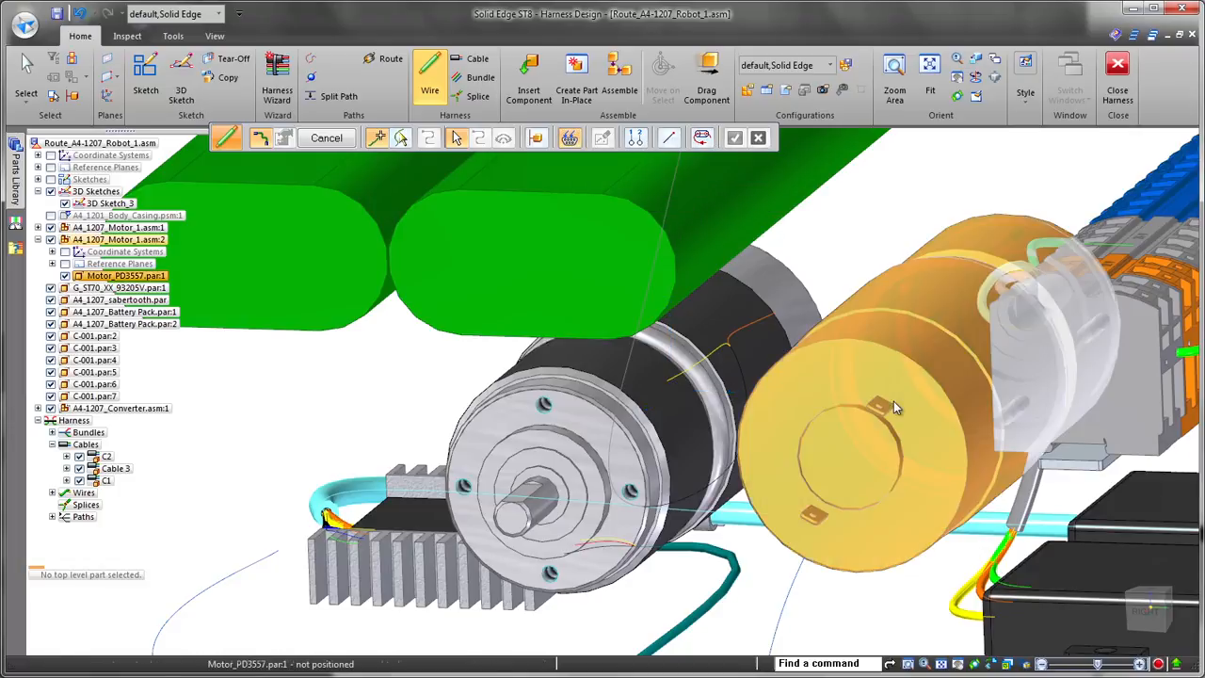
{"action": "scroll", "coordinate": [891, 626], "scroll_direction": "up", "scroll_amount": 4}
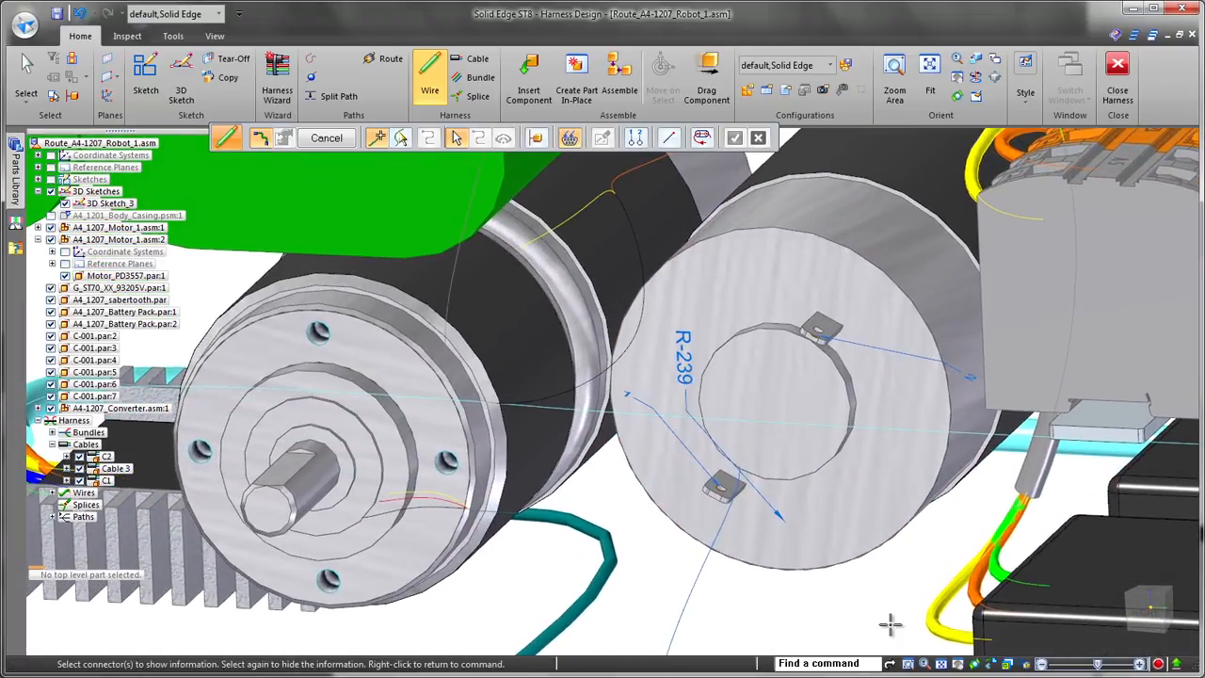
{"action": "right_click", "coordinate": [891, 618]}
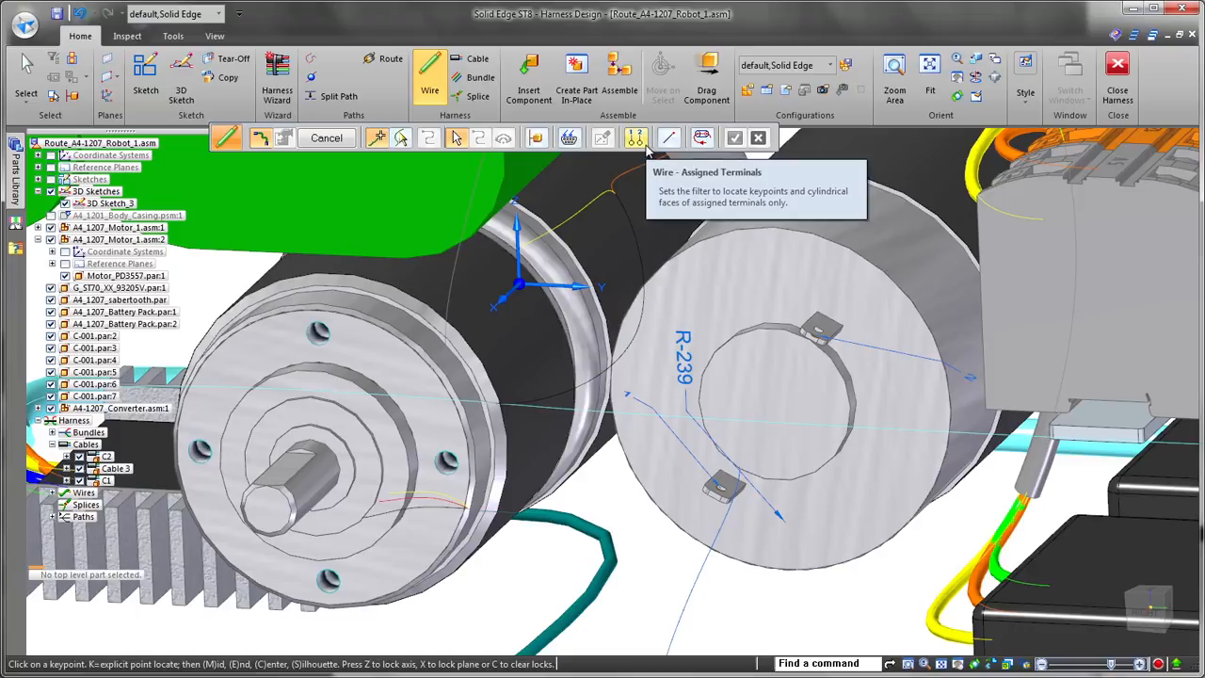
Limit wire point selection to assigned terminals and route a wire from the second motor's lower terminal to a free motor driver terminal
{"action": "left_click", "coordinate": [643, 146]}
{"action": "left_click", "coordinate": [721, 488]}
{"action": "scroll", "coordinate": [721, 486], "scroll_direction": "down", "scroll_amount": 2}
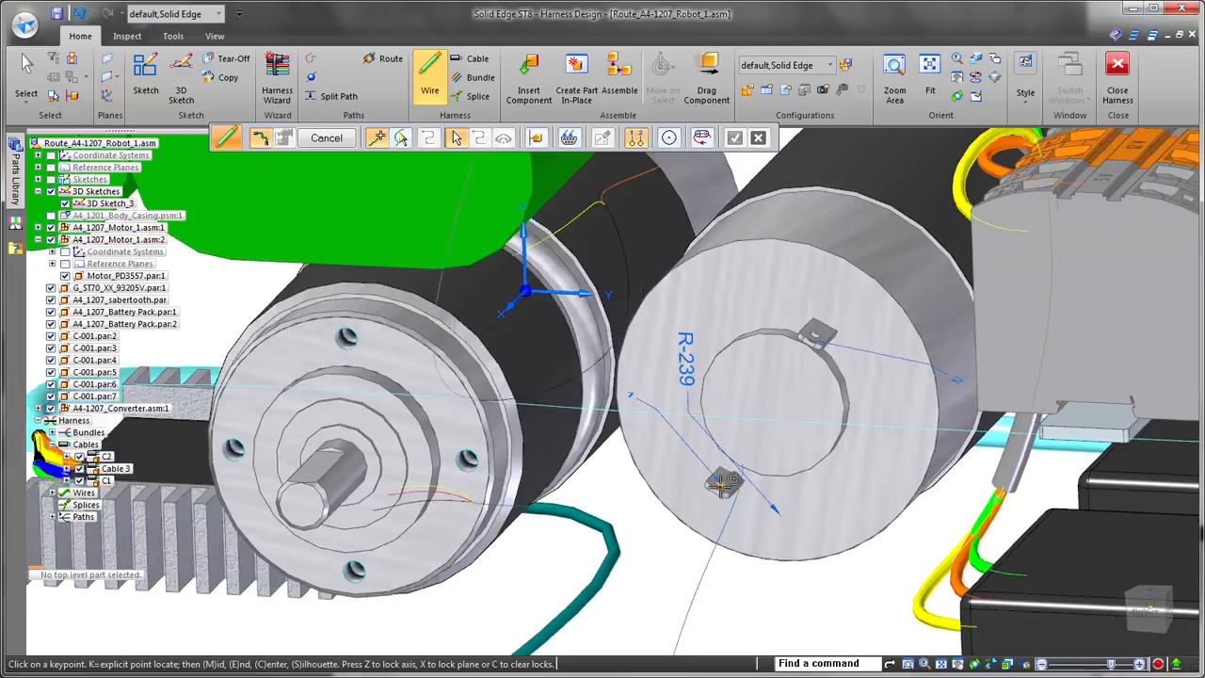
{"action": "middle_click_drag", "start_coordinate": [721, 485], "coordinate": [601, 494]}
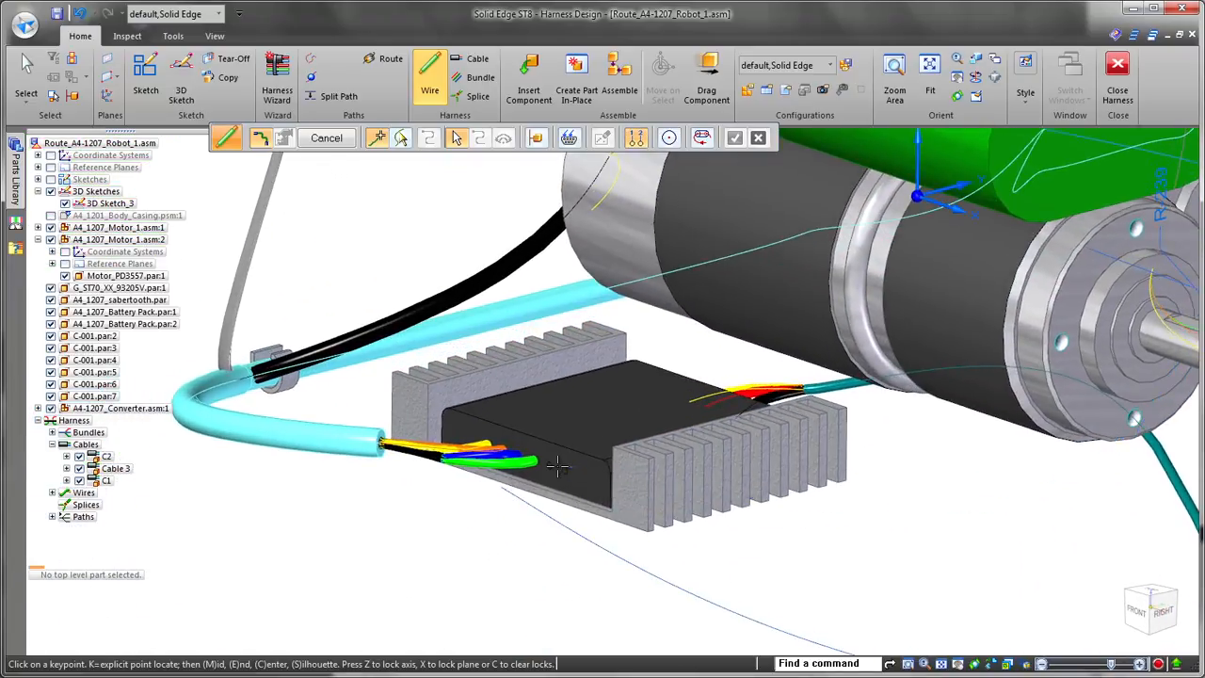
{"action": "left_click", "coordinate": [551, 465]}
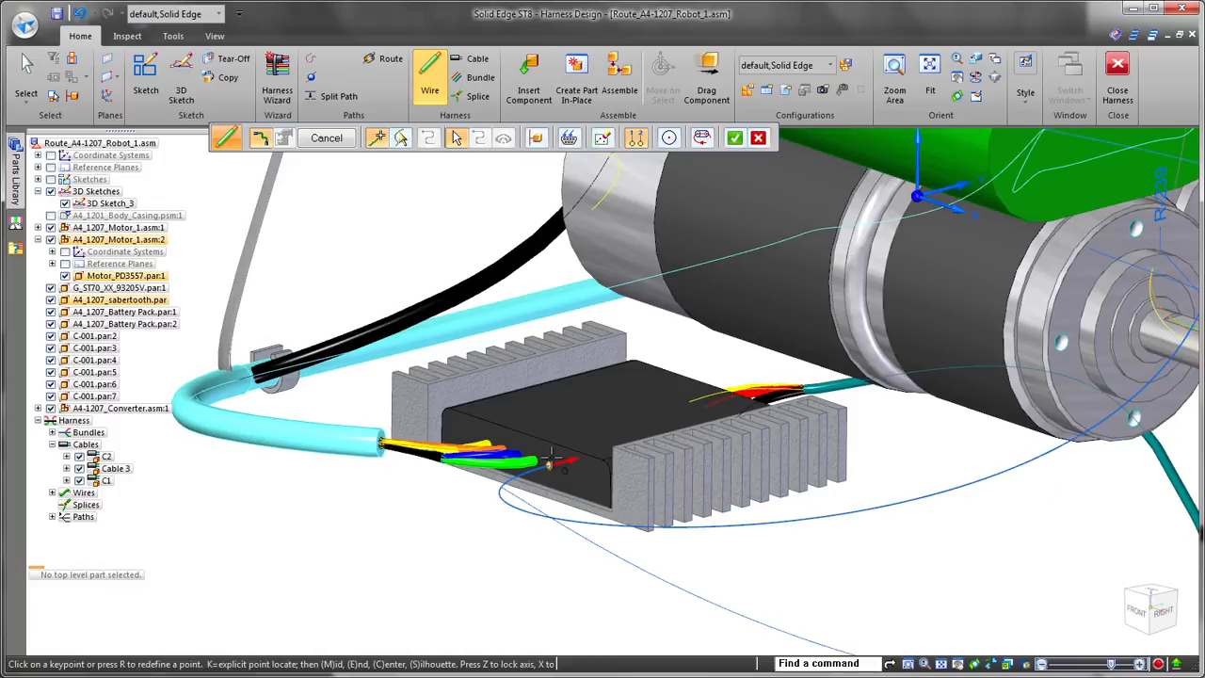
{"action": "right_click", "coordinate": [552, 462]}
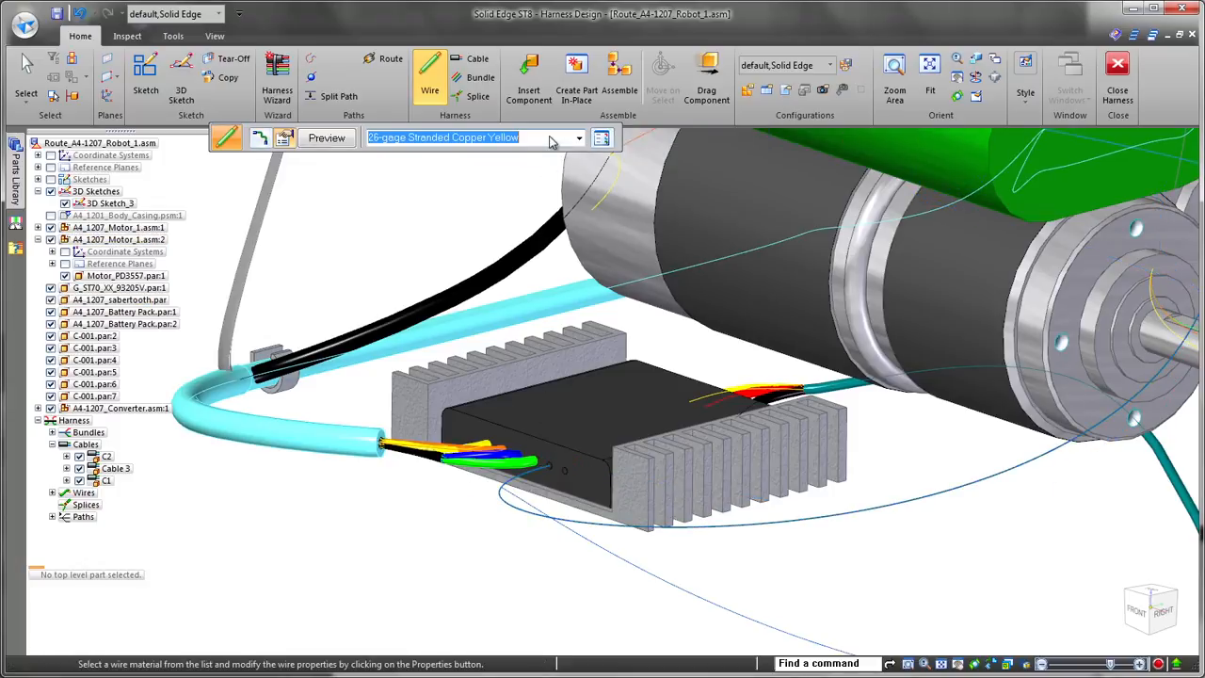
Preview the wire in 26-gage Stranded Copper Yellow, swing its motor-end tangent up toward the motor's centre and finish the wire
{"action": "right_click", "coordinate": [777, 590]}
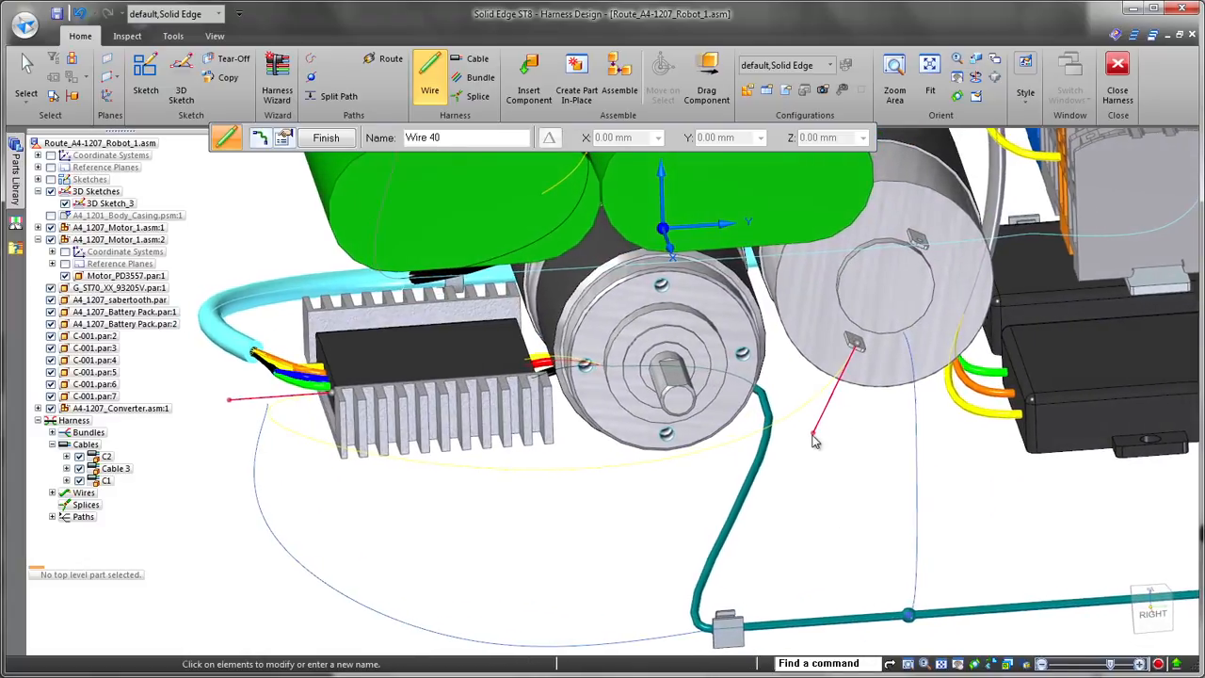
{"action": "left_click_drag", "start_coordinate": [814, 435], "coordinate": [866, 327]}
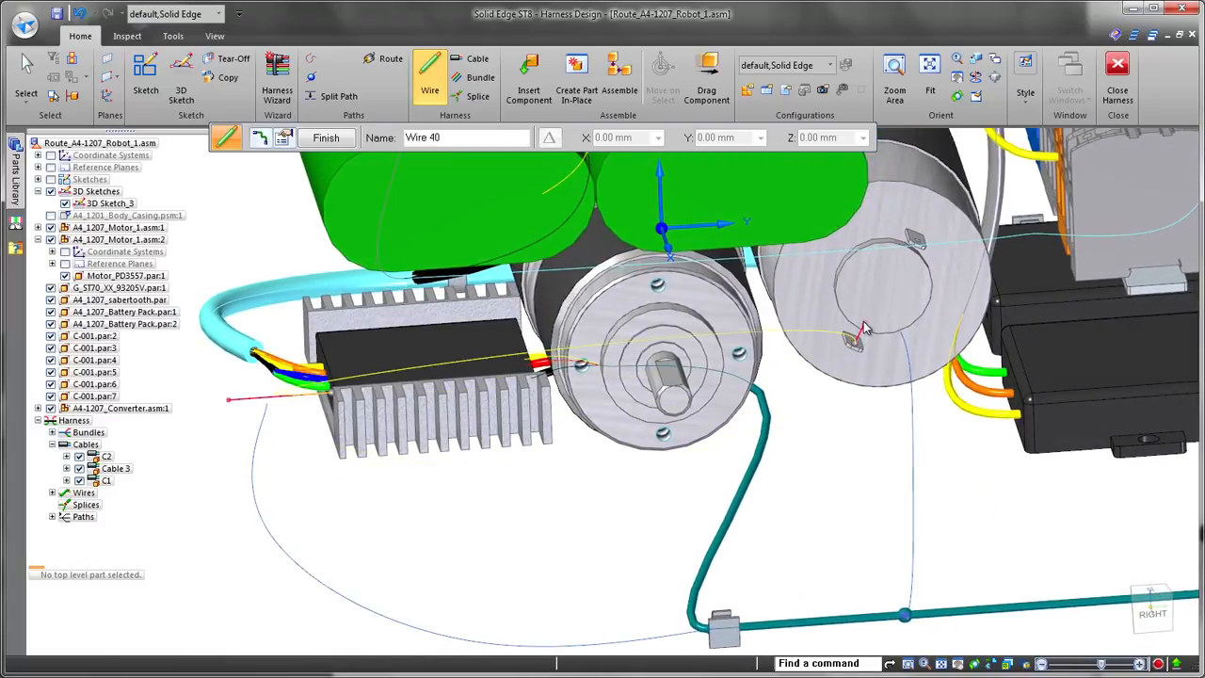
{"action": "right_click", "coordinate": [860, 467]}
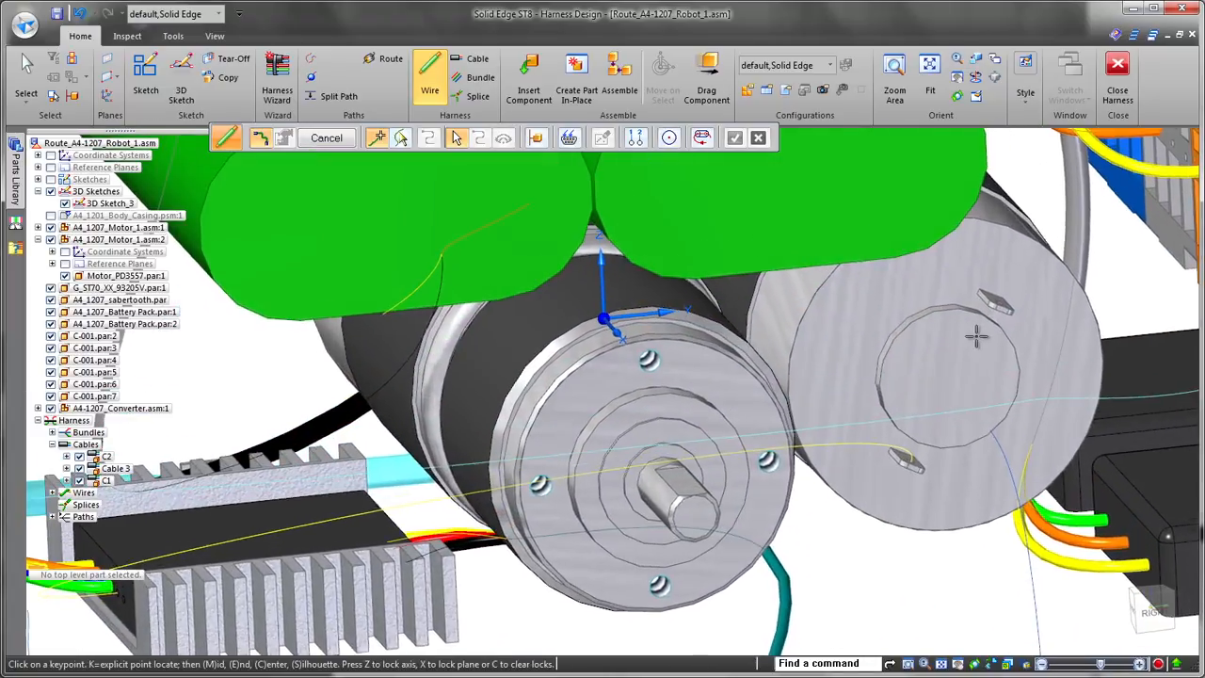
Using assigned terminals only, route a red wire from the second motor's upper terminal to the motor driver's remaining free terminal
{"action": "left_click", "coordinate": [635, 142]}
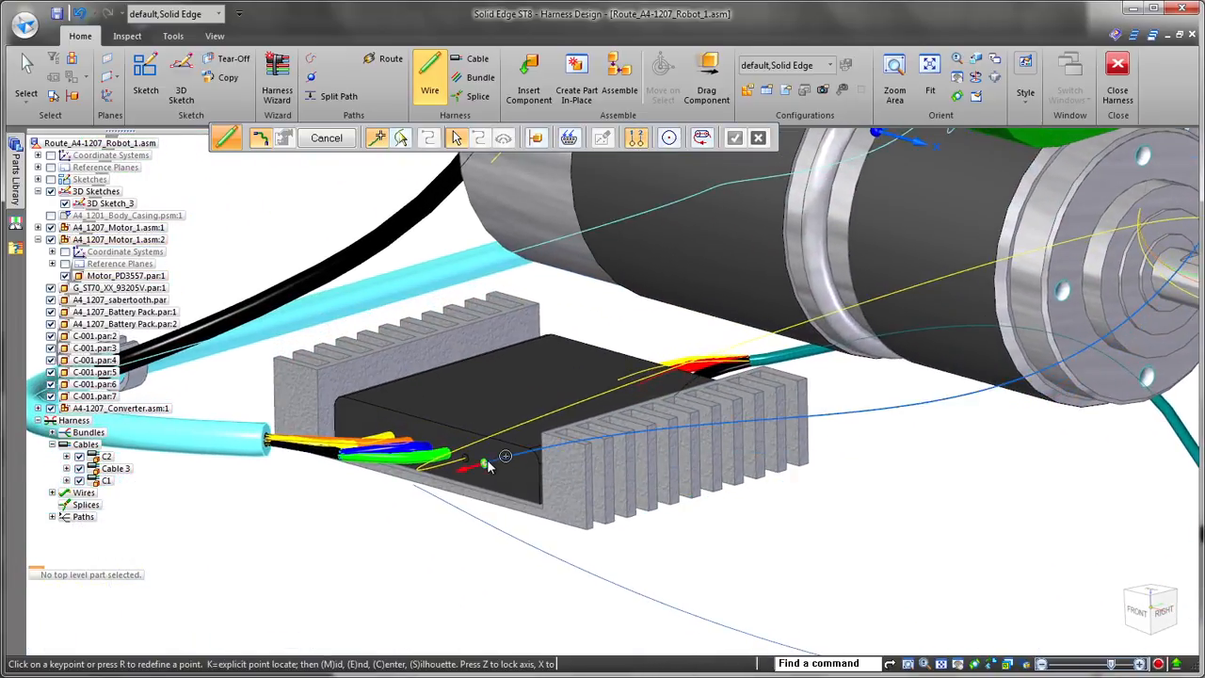
{"action": "left_click", "coordinate": [485, 462]}
{"action": "right_click", "coordinate": [464, 471]}
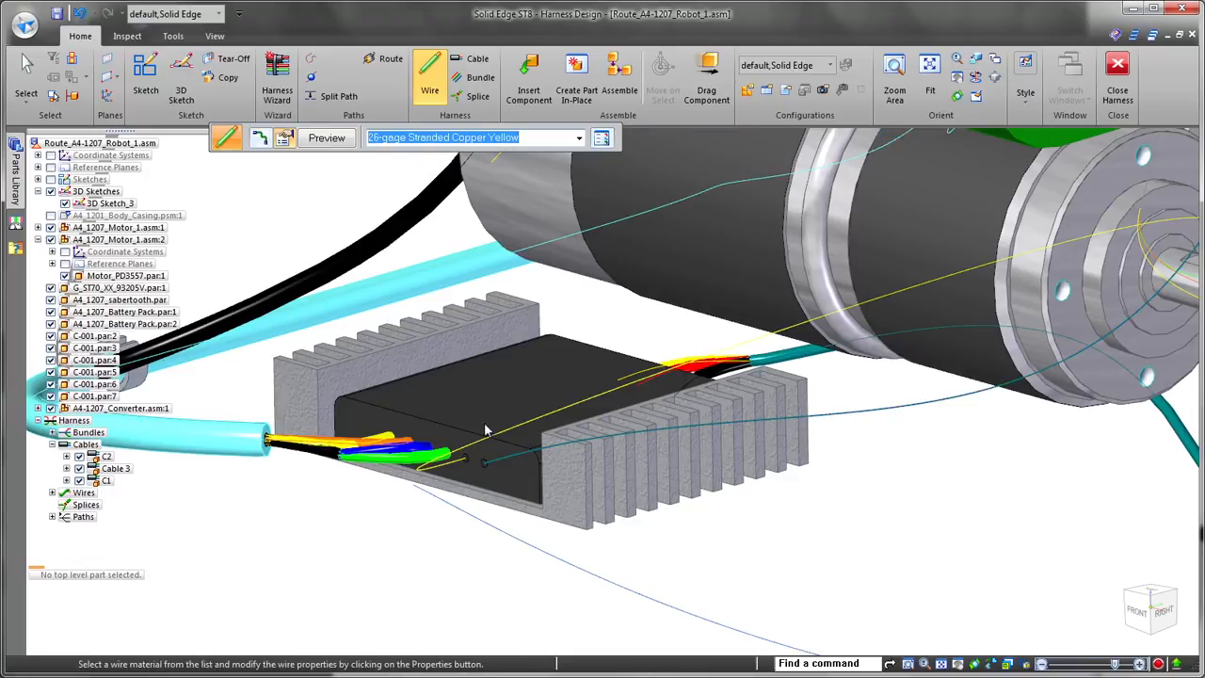
{"action": "right_click", "coordinate": [494, 444]}
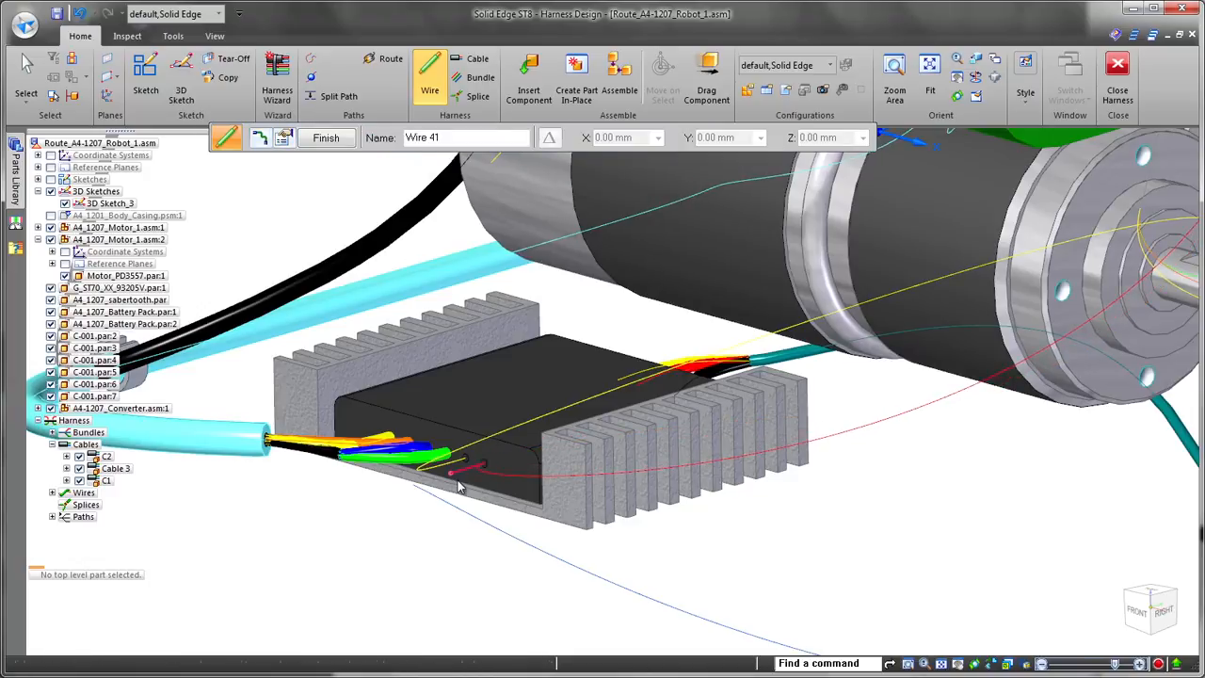
Shorten the red wire's tangent at the motor's upper terminal, finish the wire and exit the Wire command
{"action": "scroll", "coordinate": [459, 487], "scroll_direction": "down", "scroll_amount": 1}
{"action": "middle_click_drag", "start_coordinate": [885, 508], "coordinate": [720, 480]}
{"action": "left_click_drag", "start_coordinate": [755, 403], "coordinate": [819, 297]}
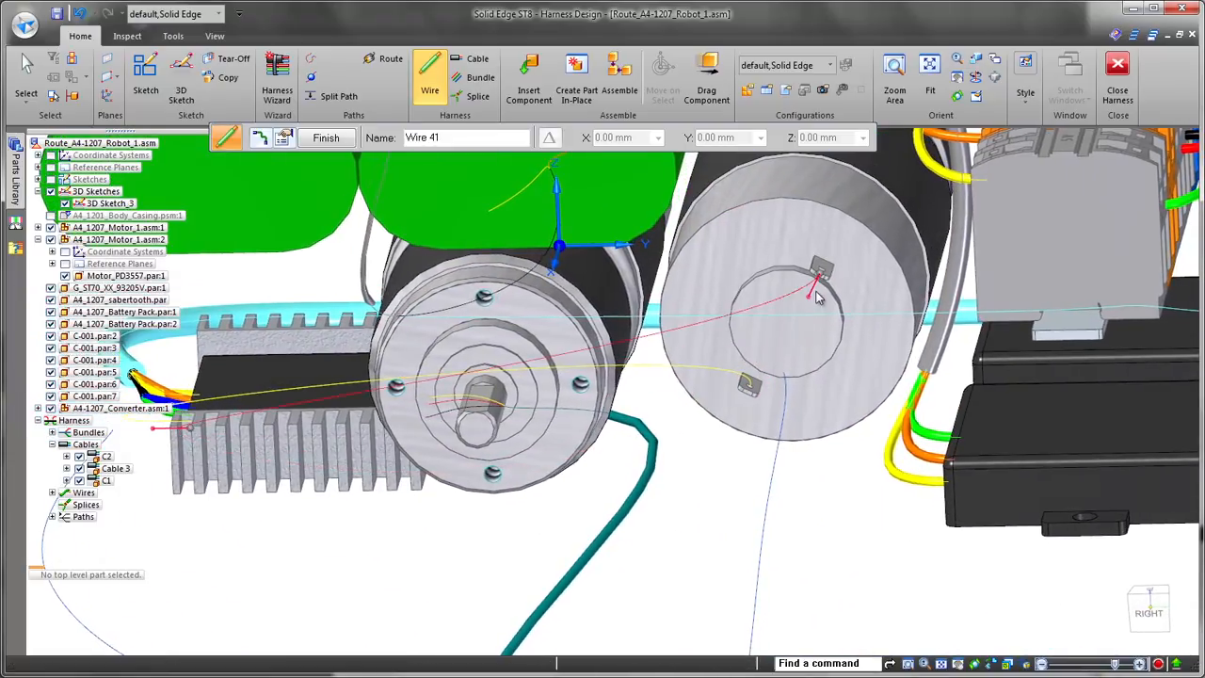
{"action": "middle_click_drag", "start_coordinate": [719, 532], "coordinate": [673, 527]}
{"action": "scroll", "coordinate": [784, 541], "scroll_direction": "down", "scroll_amount": 1}
{"action": "right_click", "coordinate": [788, 544]}
{"action": "key", "text": "Escape"}
Start a bundle containing the second motor's yellow and red wires
{"action": "left_click", "coordinate": [477, 79]}
{"action": "scroll", "coordinate": [689, 320], "scroll_direction": "up", "scroll_amount": 4}
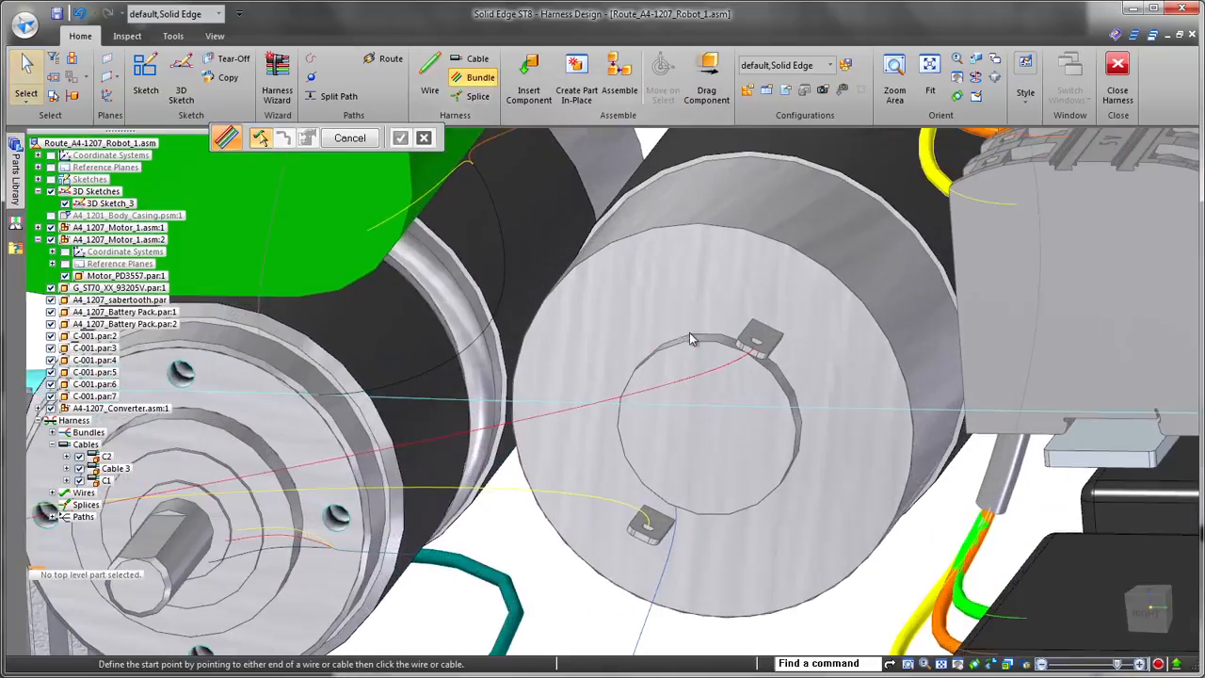
{"action": "left_click", "coordinate": [623, 512]}
{"action": "scroll", "coordinate": [624, 512], "scroll_direction": "down", "scroll_amount": 2}
{"action": "middle_click_drag", "start_coordinate": [650, 443], "coordinate": [694, 357]}
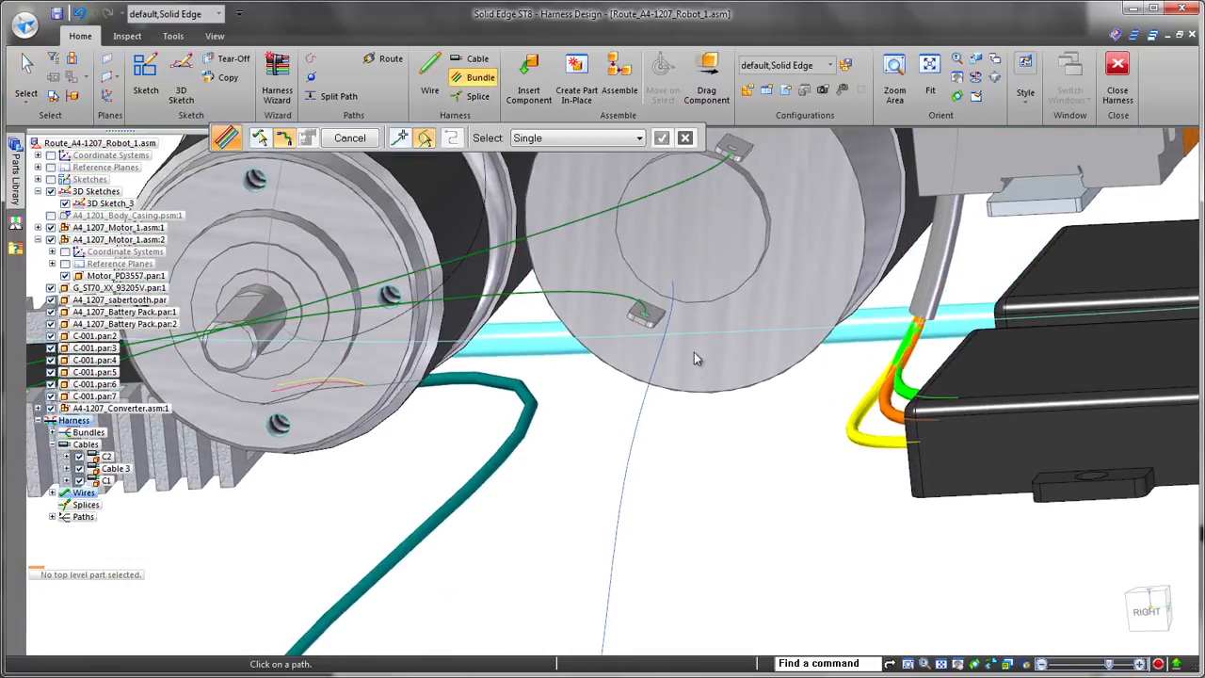
Route the bundle along the motor branch path, the cable path segment to the clip and the path around to the motor driver
{"action": "scroll", "coordinate": [665, 356], "scroll_direction": "down", "scroll_amount": 2}
{"action": "left_click", "coordinate": [489, 539]}
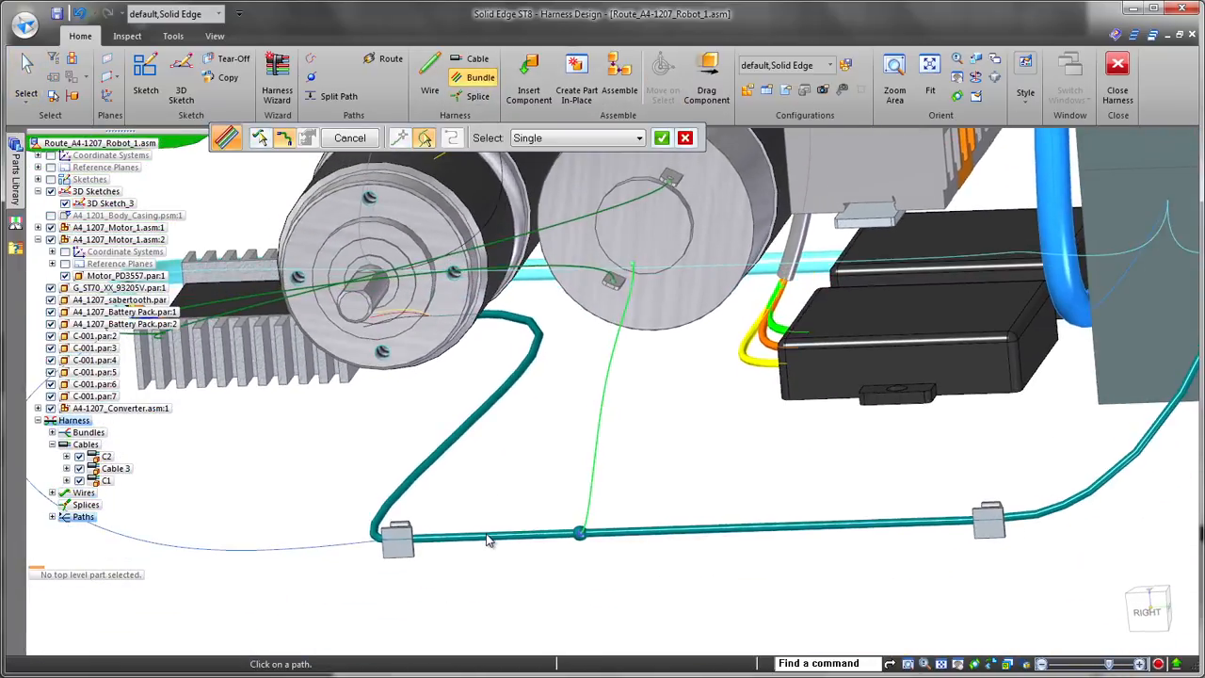
{"action": "left_click", "coordinate": [318, 546]}
{"action": "scroll", "coordinate": [318, 546], "scroll_direction": "down", "scroll_amount": 2}
{"action": "middle_click_drag", "start_coordinate": [442, 584], "coordinate": [388, 597]}
{"action": "right_click", "coordinate": [388, 597]}
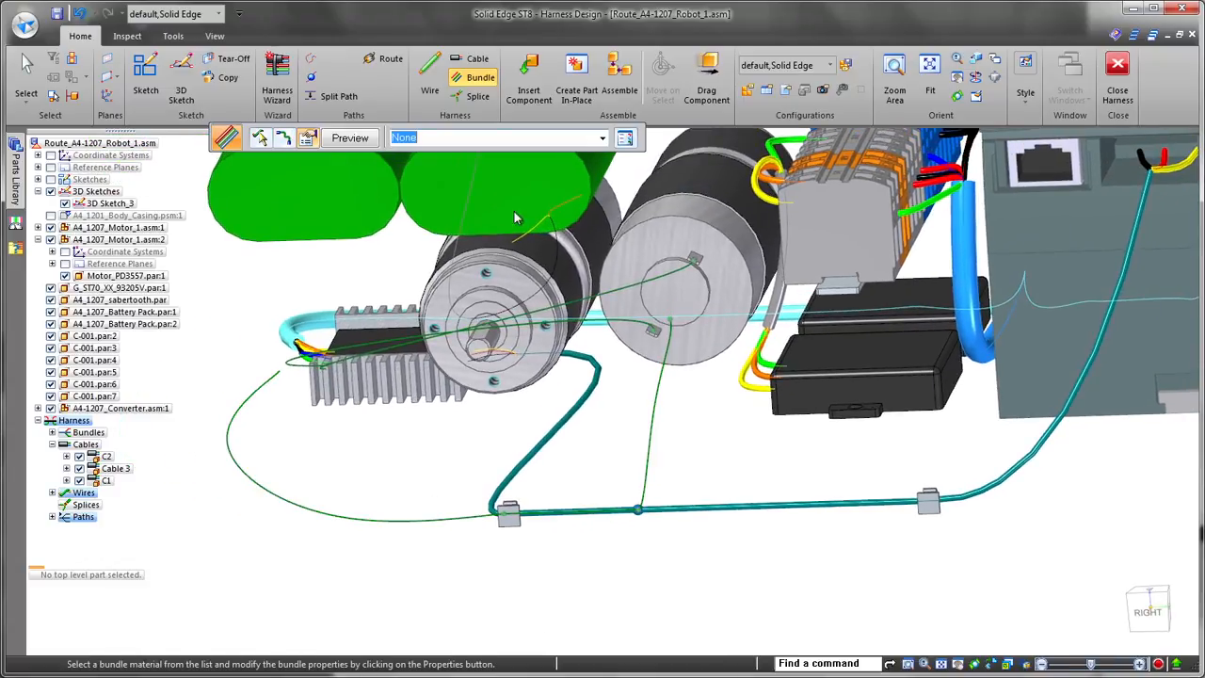
Set the bundle's color to dark gray in its properties
{"action": "left_click", "coordinate": [624, 139]}
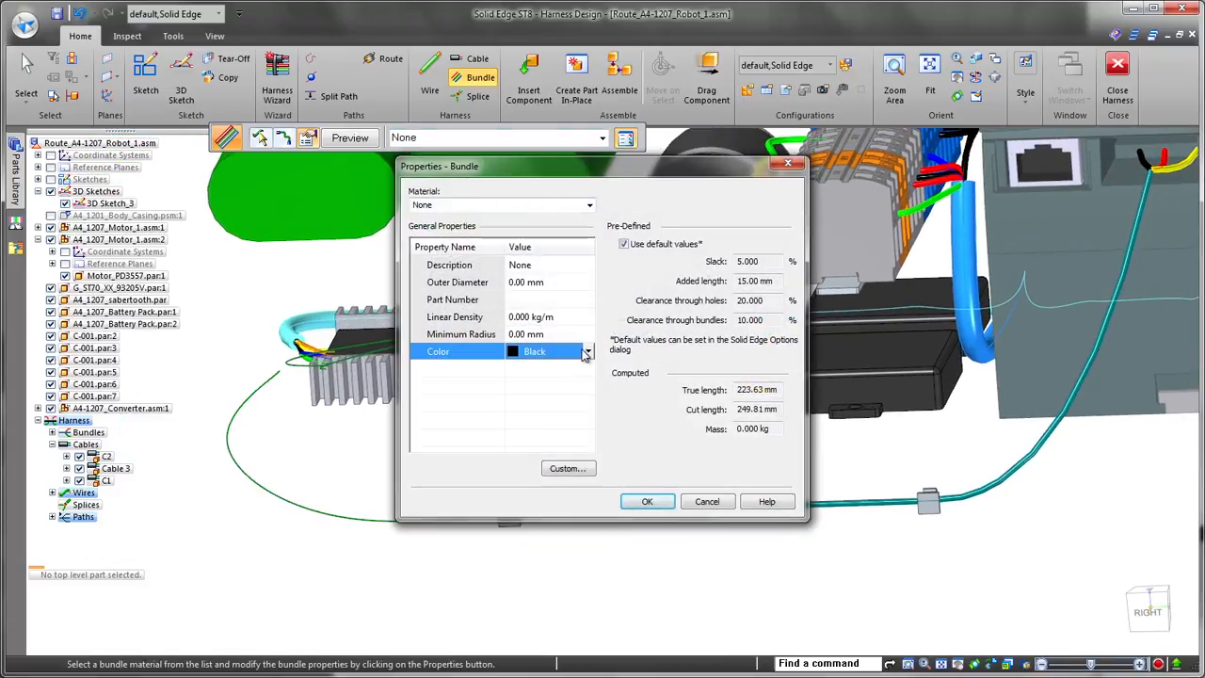
{"action": "left_click", "coordinate": [586, 352]}
{"action": "left_click", "coordinate": [547, 424]}
{"action": "left_click", "coordinate": [648, 503]}
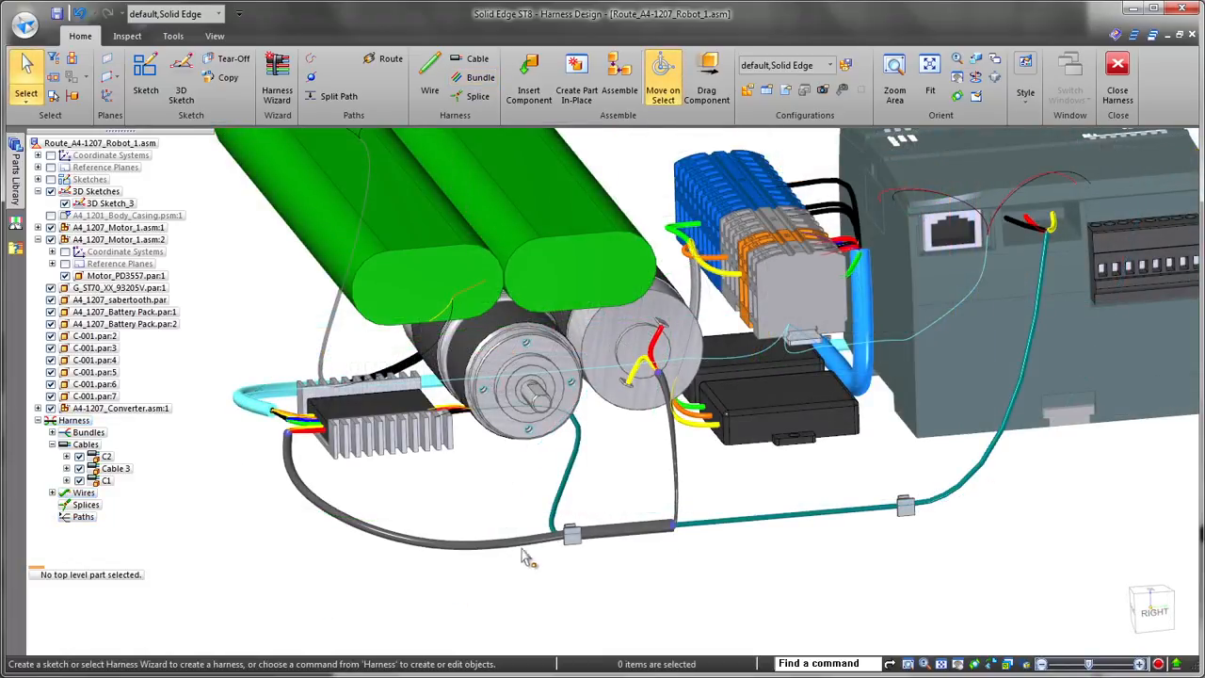
Move the clip C-001.par:2 about 5.7 mm along its axis, away from the split point, and deselect it
{"action": "left_click", "coordinate": [572, 535]}
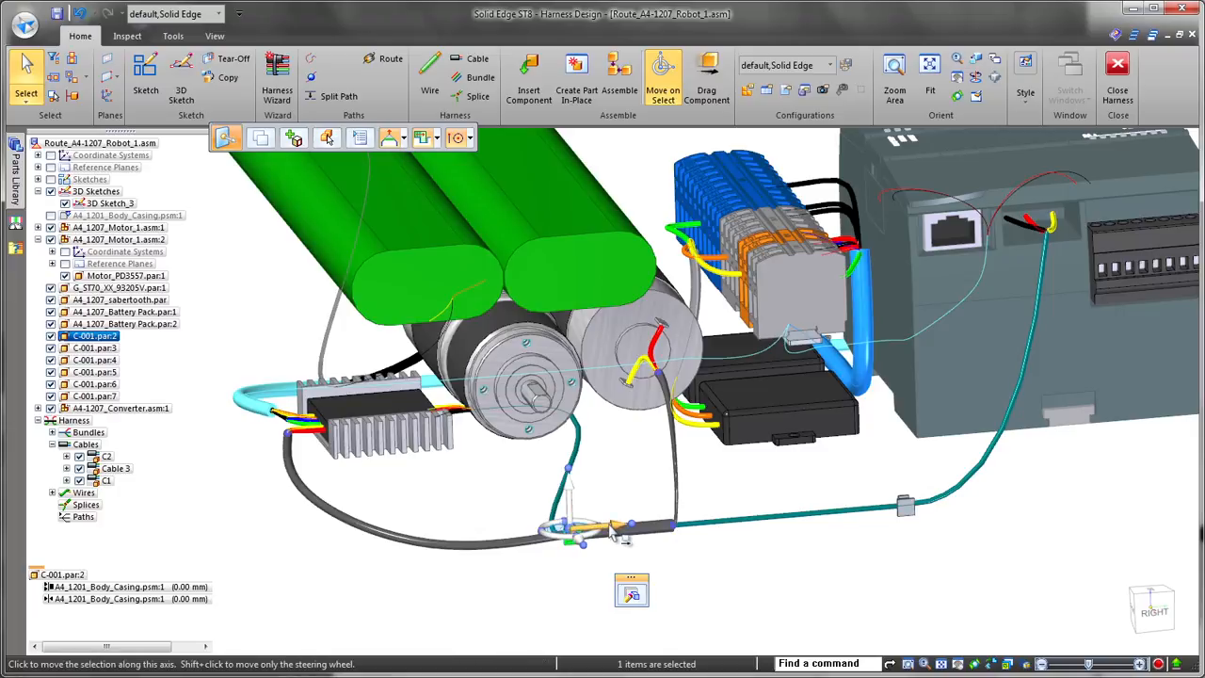
{"action": "left_click", "coordinate": [622, 534]}
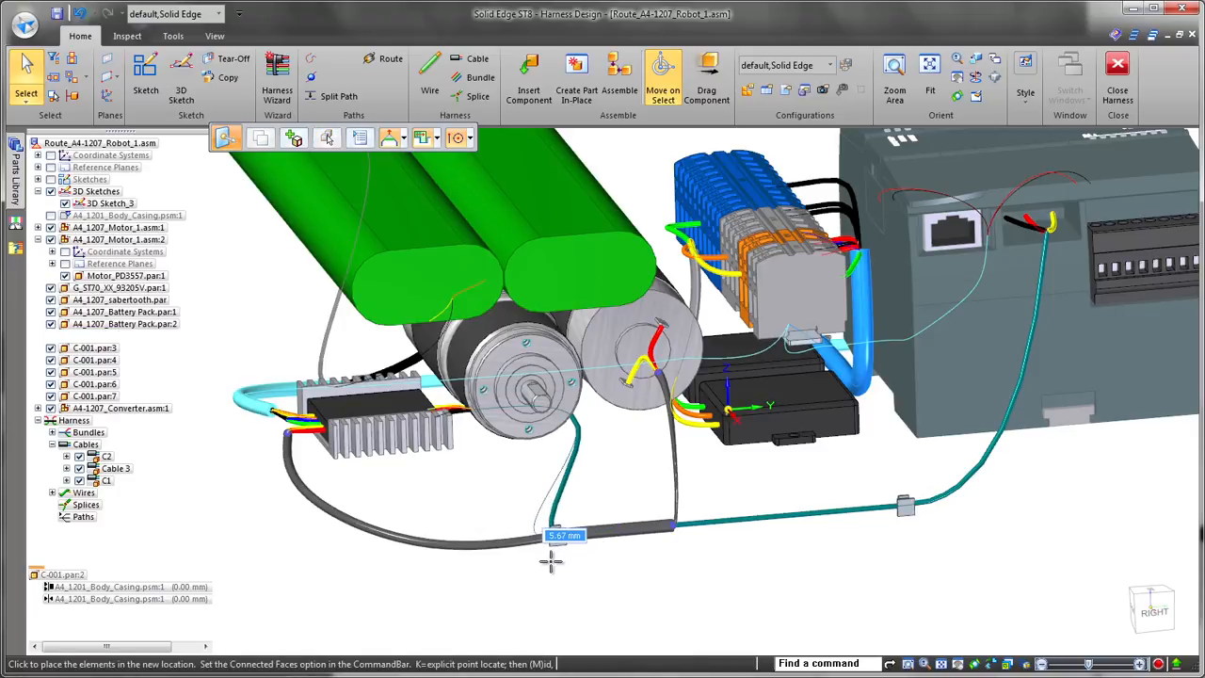
{"action": "left_click", "coordinate": [552, 560]}
{"action": "left_click", "coordinate": [646, 597]}
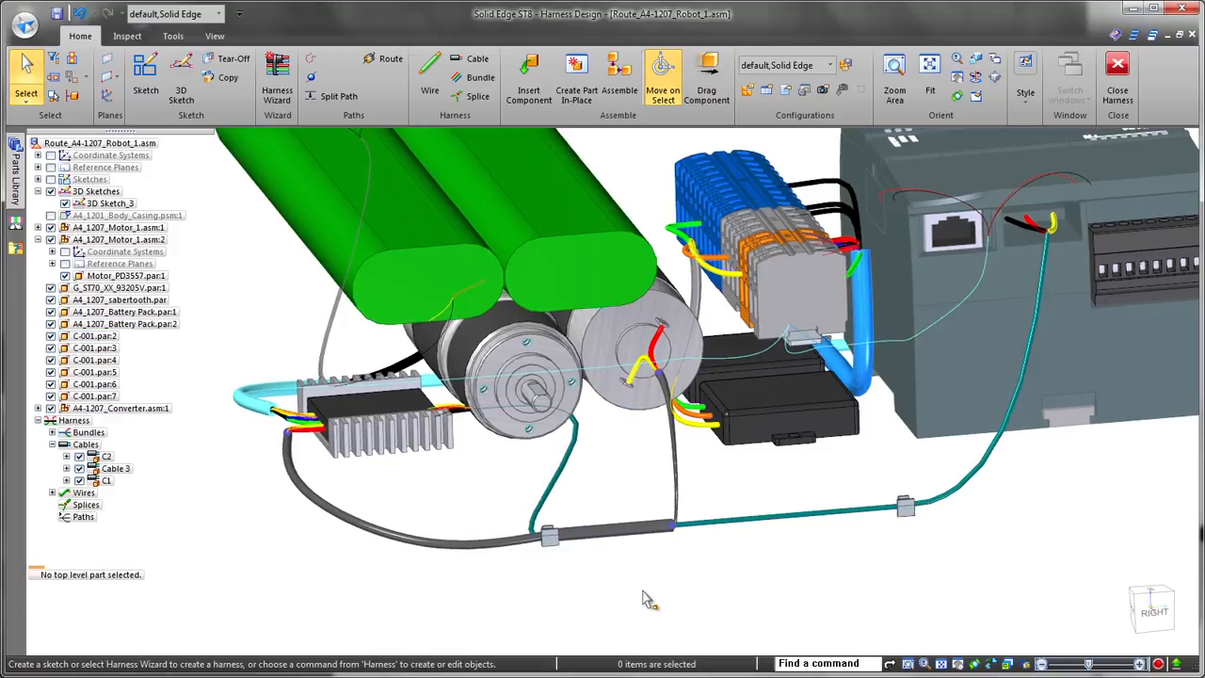
Open the A4-1207_Converter subassembly in the Harness Design environment
{"action": "scroll", "coordinate": [647, 600], "scroll_direction": "down", "scroll_amount": 3}
{"action": "middle_click_drag", "start_coordinate": [648, 600], "coordinate": [772, 612]}
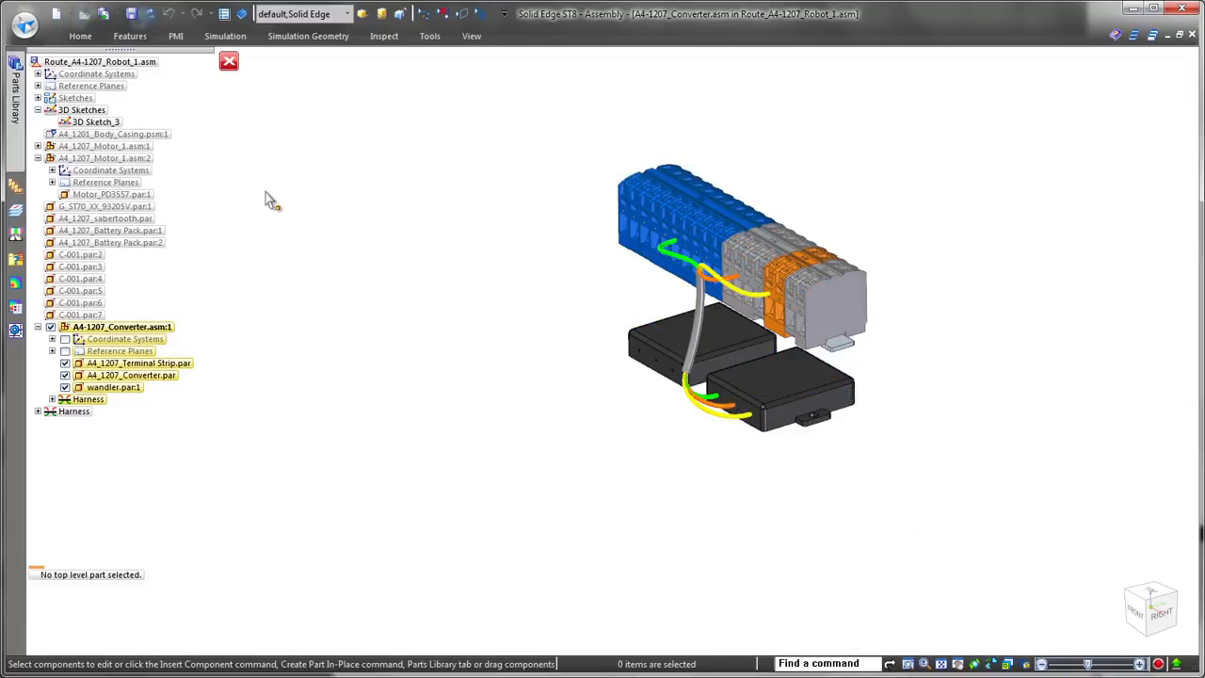
{"action": "left_click", "coordinate": [430, 36]}
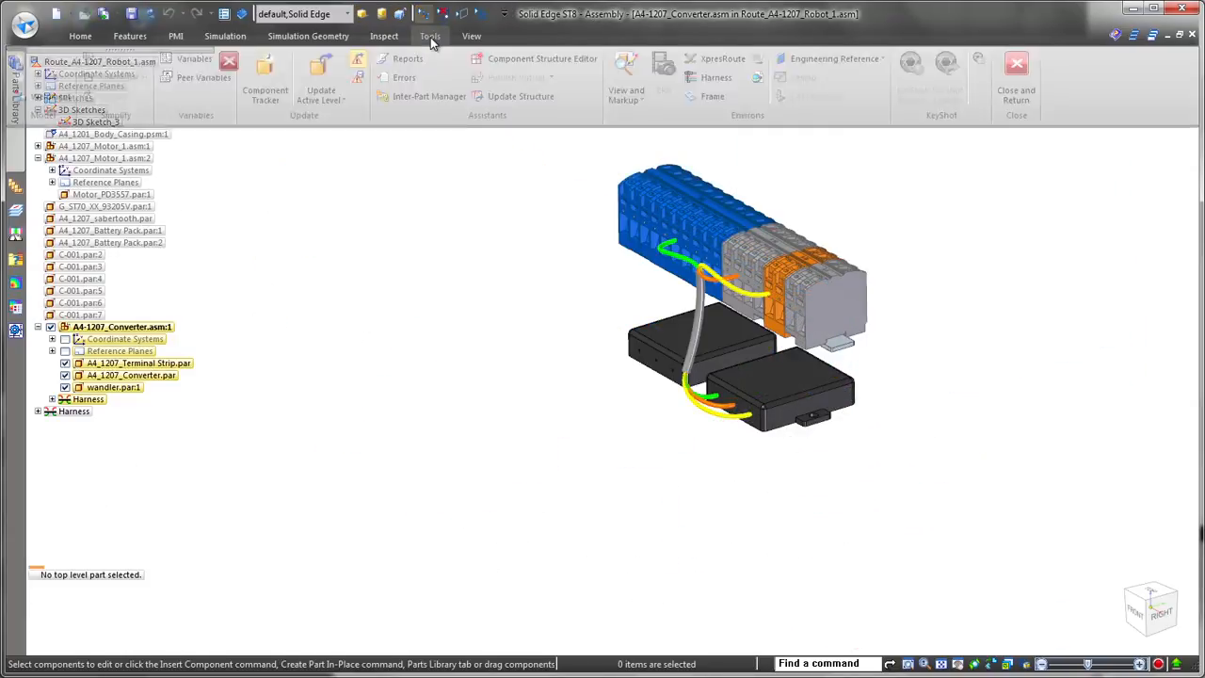
{"action": "left_click", "coordinate": [697, 78]}
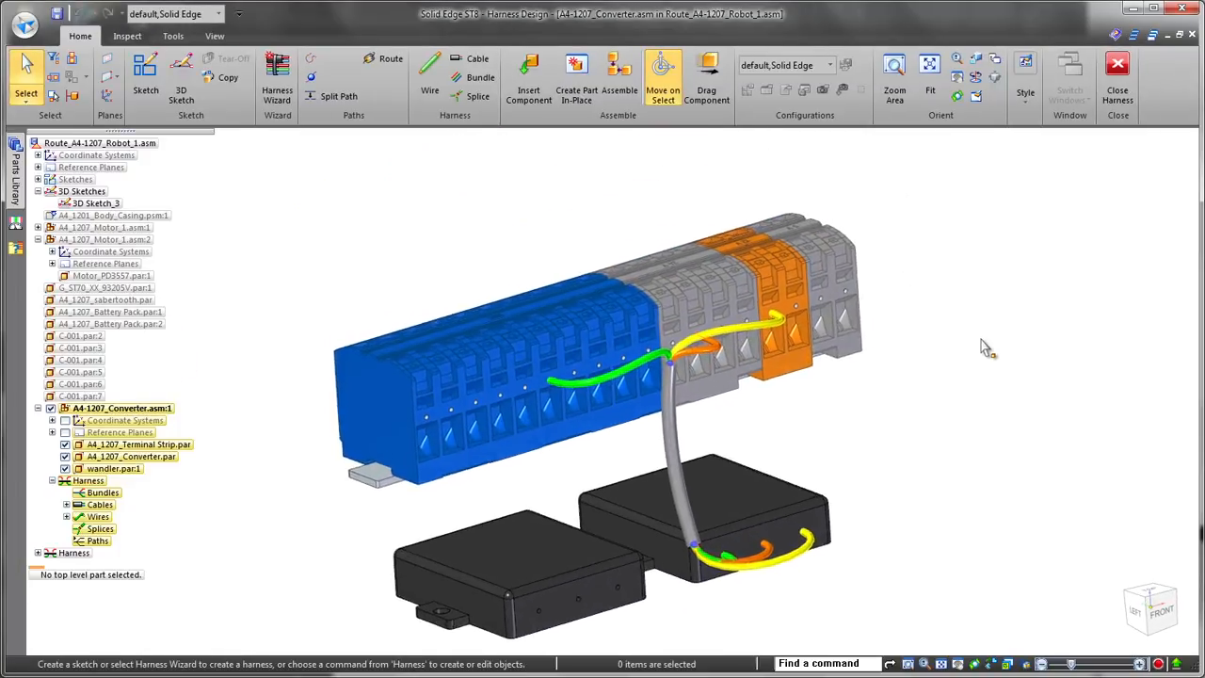
Place a Barrel Splice Nylon Blue splice where the wires leave the gray cable's lower end at the converter
{"action": "left_click", "coordinate": [474, 96]}
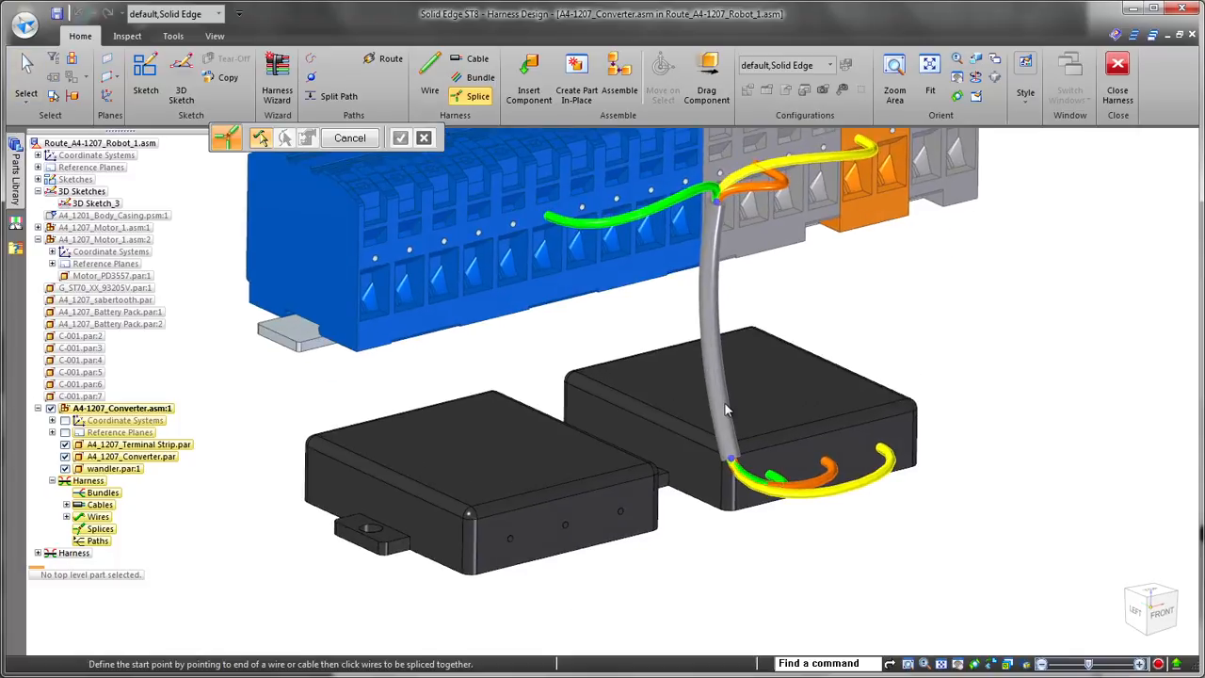
{"action": "left_click", "coordinate": [734, 460]}
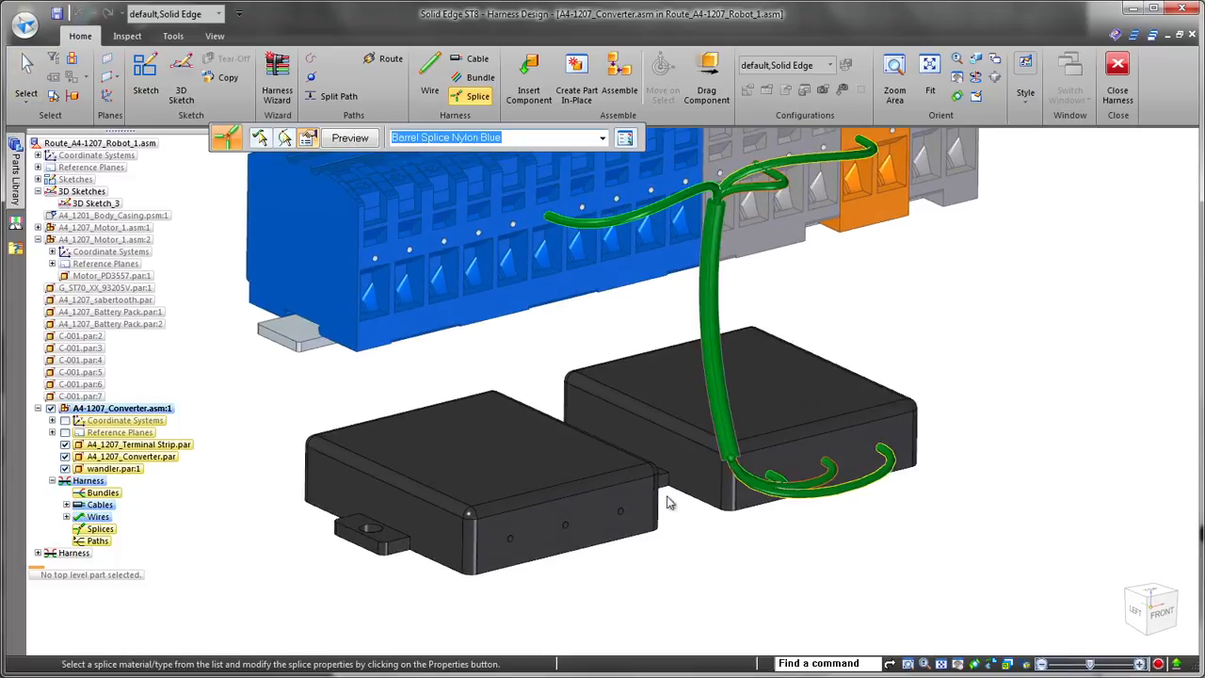
{"action": "left_click", "coordinate": [605, 141]}
{"action": "left_click", "coordinate": [569, 157]}
{"action": "right_click", "coordinate": [947, 277]}
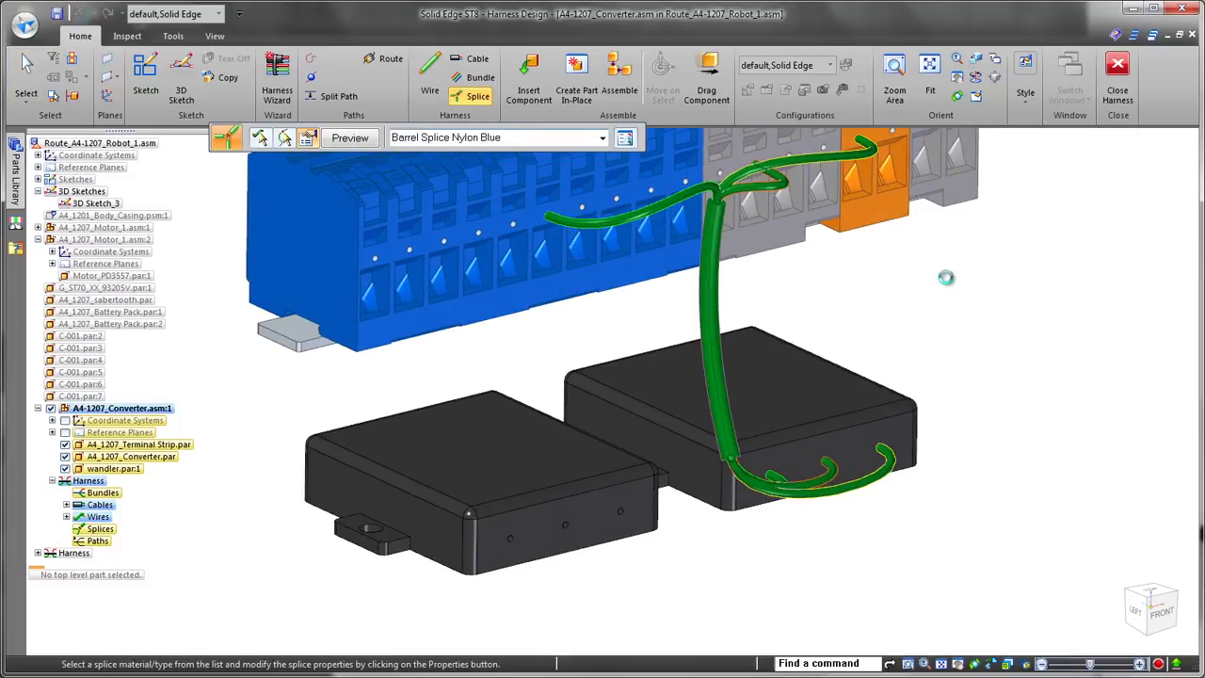
{"action": "right_click", "coordinate": [956, 270]}
{"action": "key", "text": "Escape"}
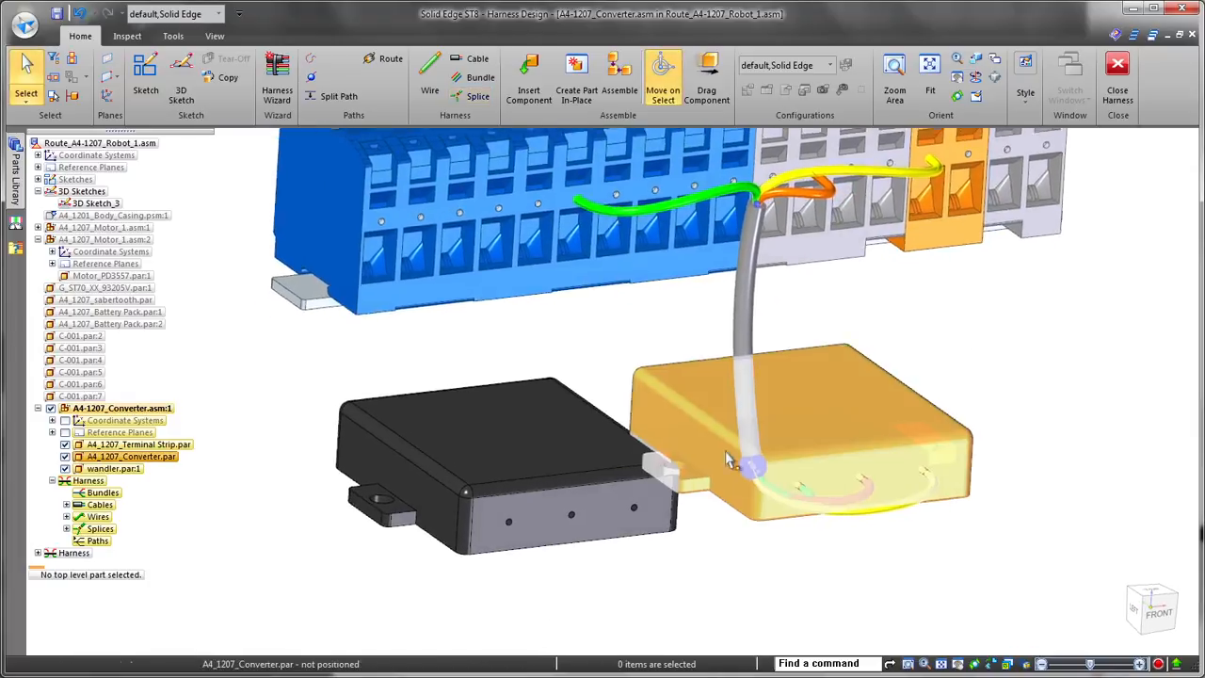
Route a green wire from the neighbouring converter box's nearest terminal hole to the new splice and finish it
{"action": "left_click", "coordinate": [433, 72]}
{"action": "left_click", "coordinate": [725, 182]}
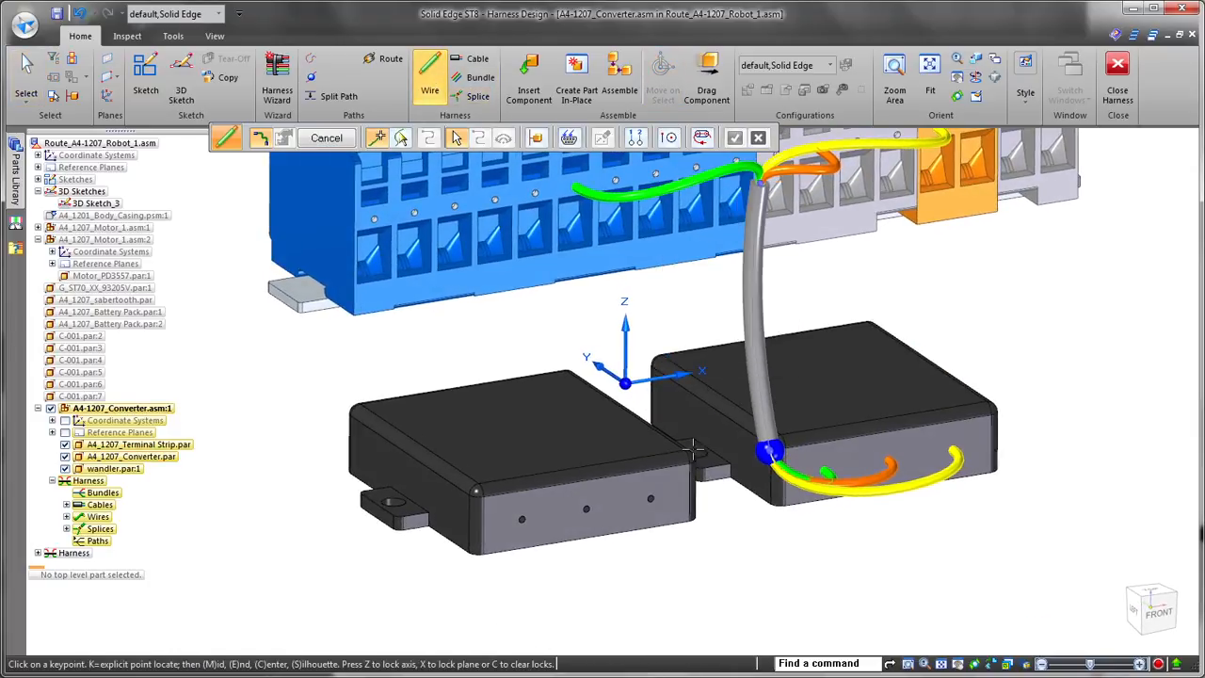
{"action": "left_click", "coordinate": [770, 454]}
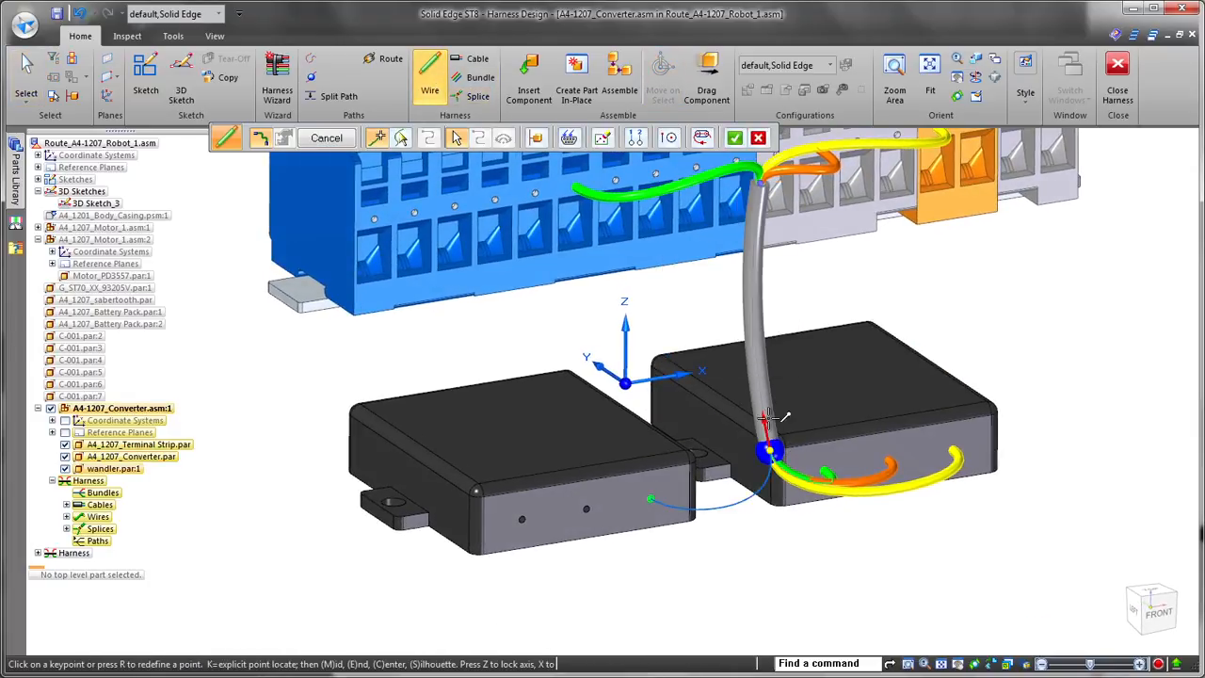
{"action": "left_click", "coordinate": [579, 137]}
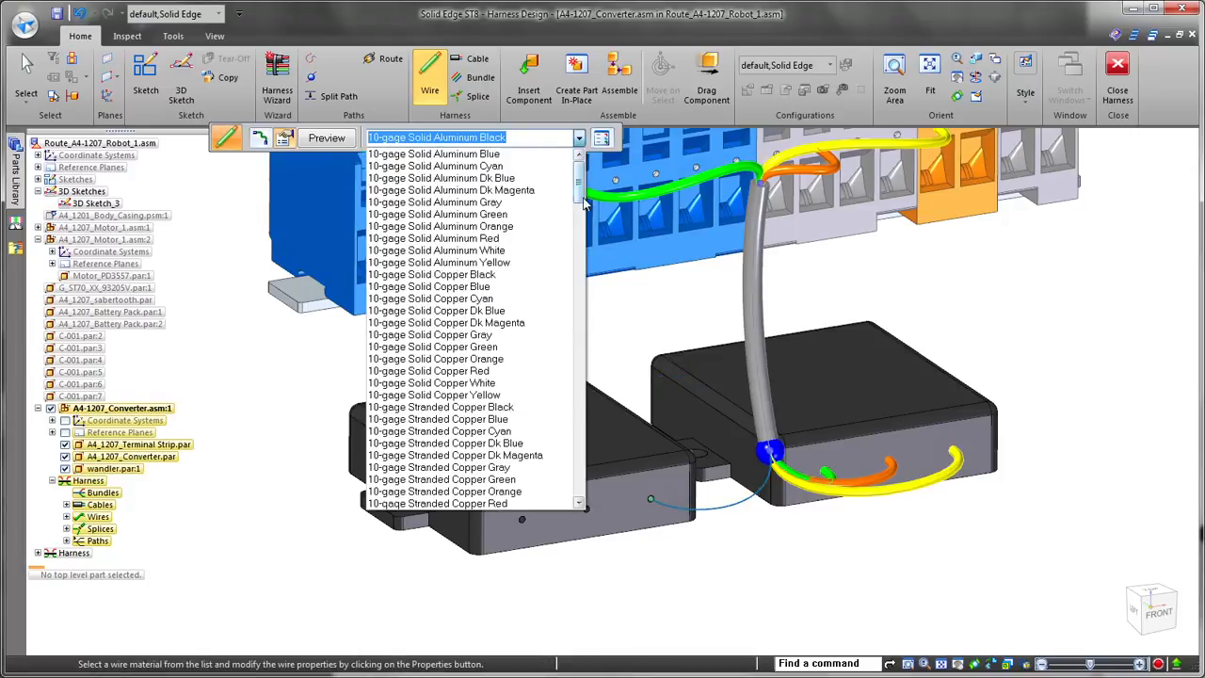
{"action": "scroll", "coordinate": [527, 396], "scroll_direction": "down", "scroll_amount": 5}
{"action": "left_click", "coordinate": [529, 461]}
{"action": "right_click", "coordinate": [716, 572]}
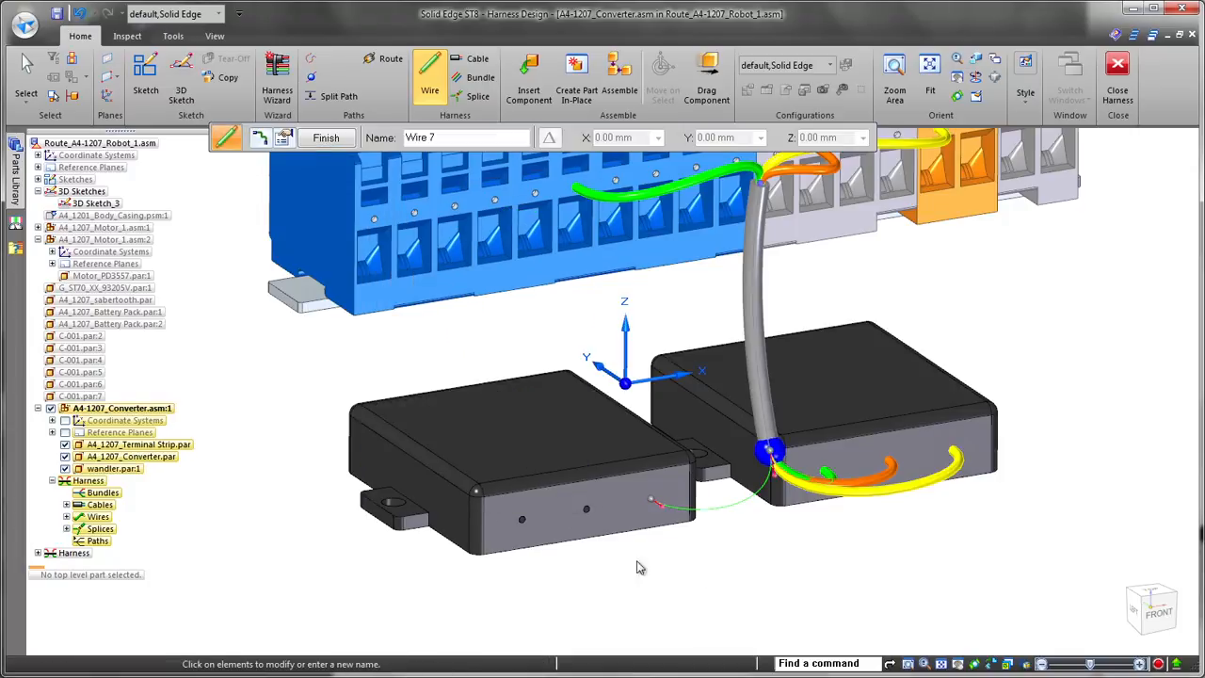
{"action": "right_click", "coordinate": [603, 536]}
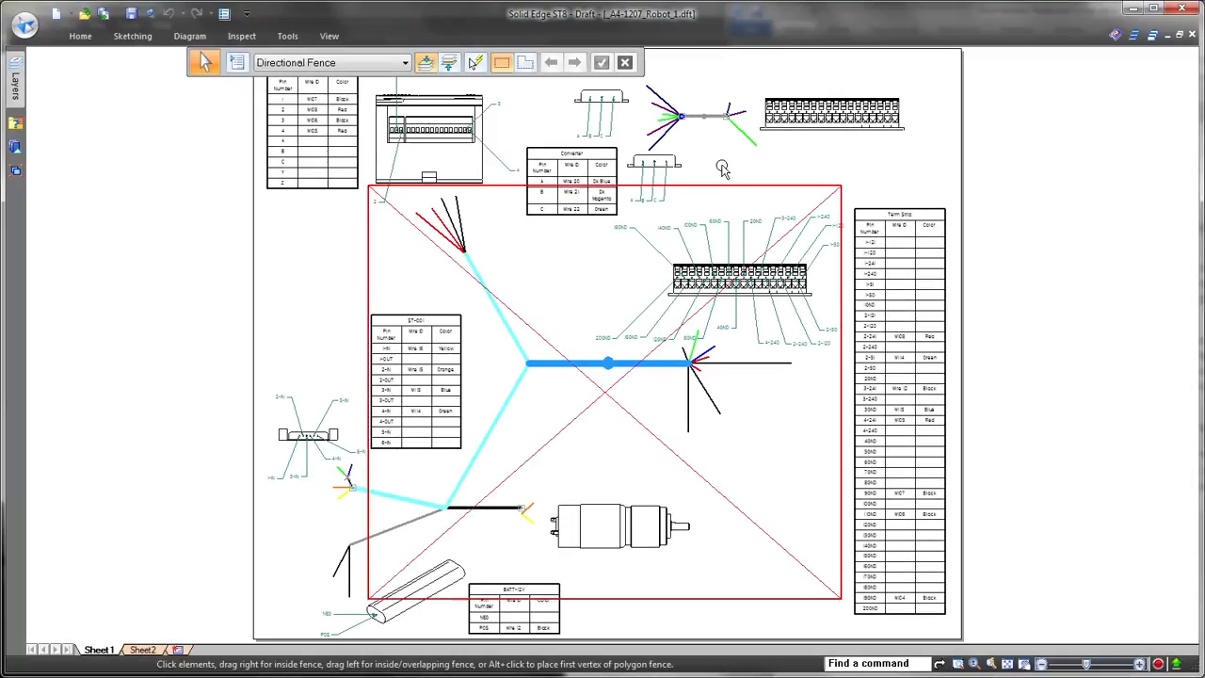
Start a callout at the converter harness and set its text to the Wiring Harness Name value (%CE)
{"action": "scroll", "coordinate": [723, 271], "scroll_direction": "up", "scroll_amount": 3}
{"action": "scroll", "coordinate": [723, 270], "scroll_direction": "up", "scroll_amount": 3}
{"action": "mouse_move", "coordinate": [734, 277]}
{"action": "middle_mouse_down"}
{"action": "mouse_move", "coordinate": [688, 366]}
{"action": "mouse_move", "coordinate": [656, 373]}
{"action": "mouse_move", "coordinate": [656, 415]}
{"action": "middle_mouse_up"}
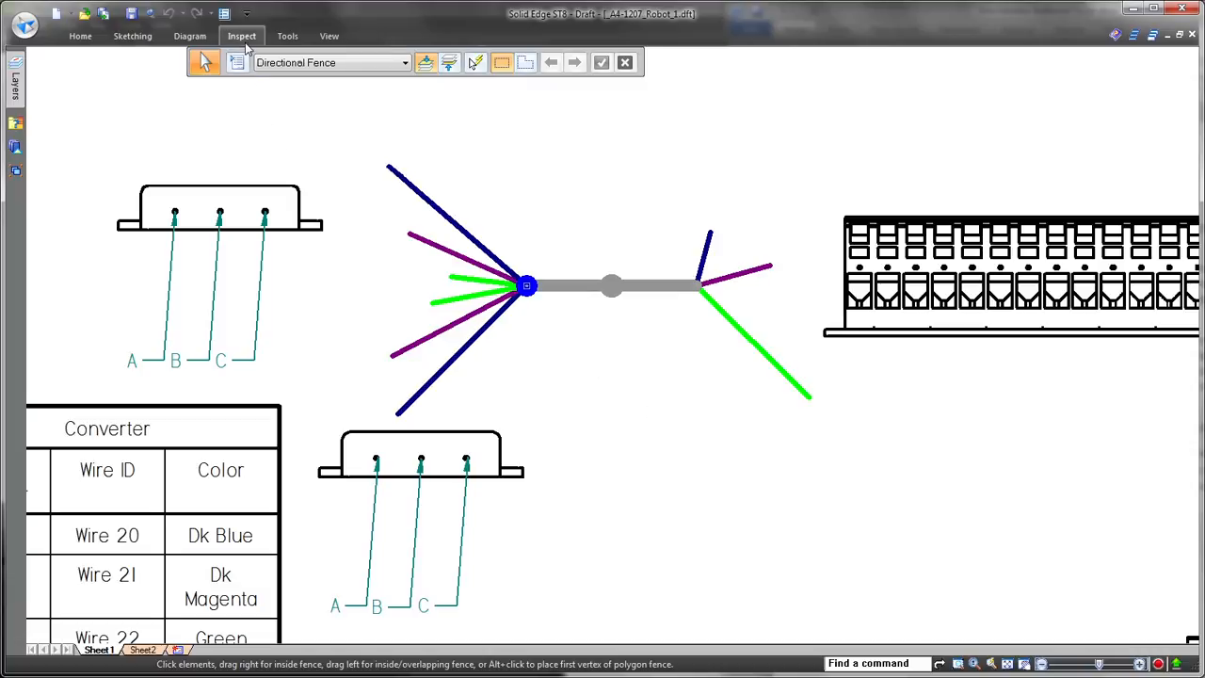
{"action": "left_click", "coordinate": [189, 36]}
{"action": "left_click", "coordinate": [596, 64]}
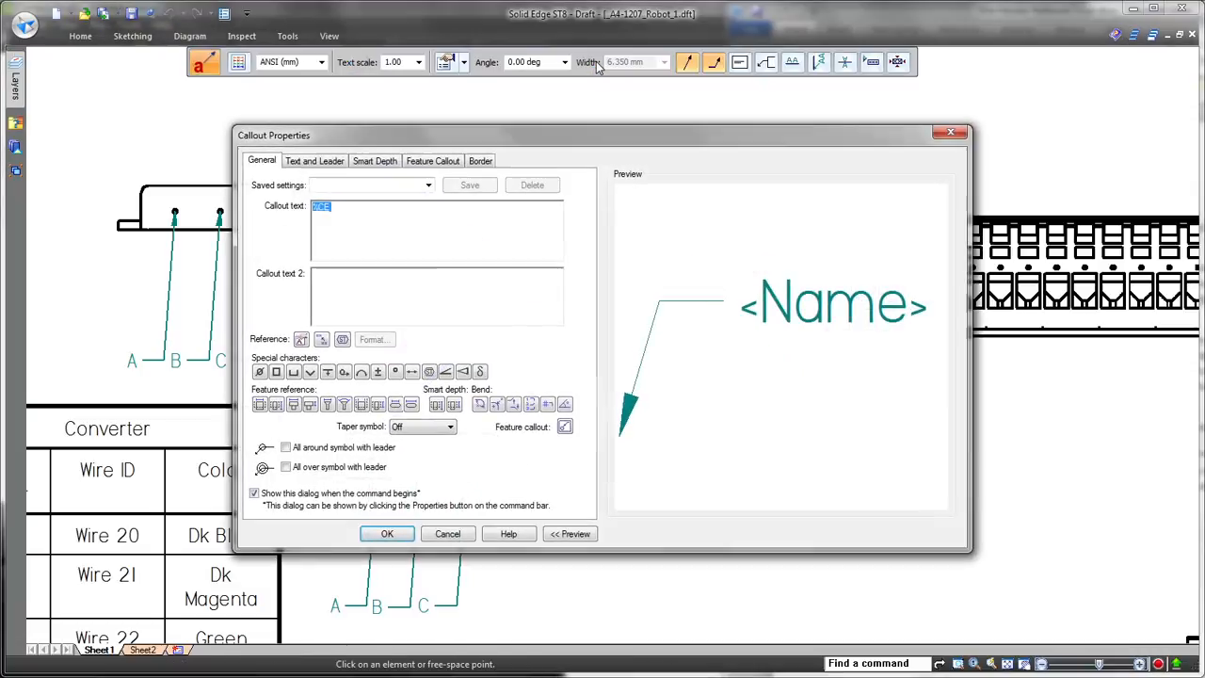
{"action": "left_click", "coordinate": [342, 338]}
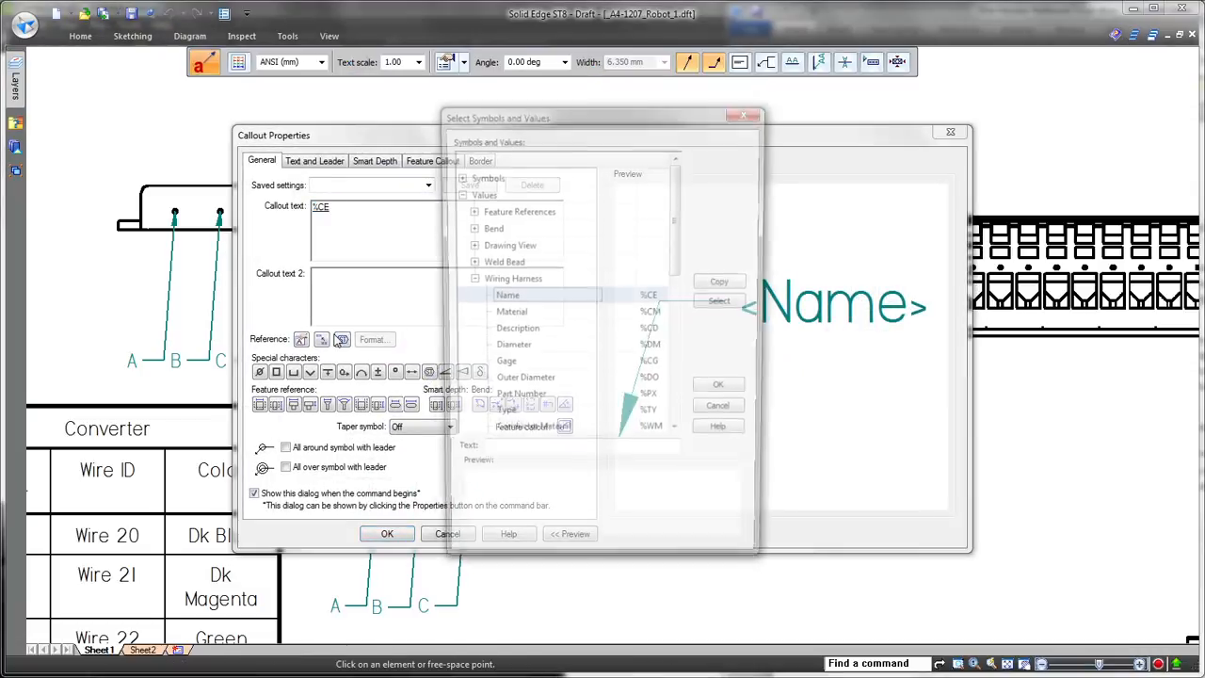
{"action": "left_click", "coordinate": [576, 298]}
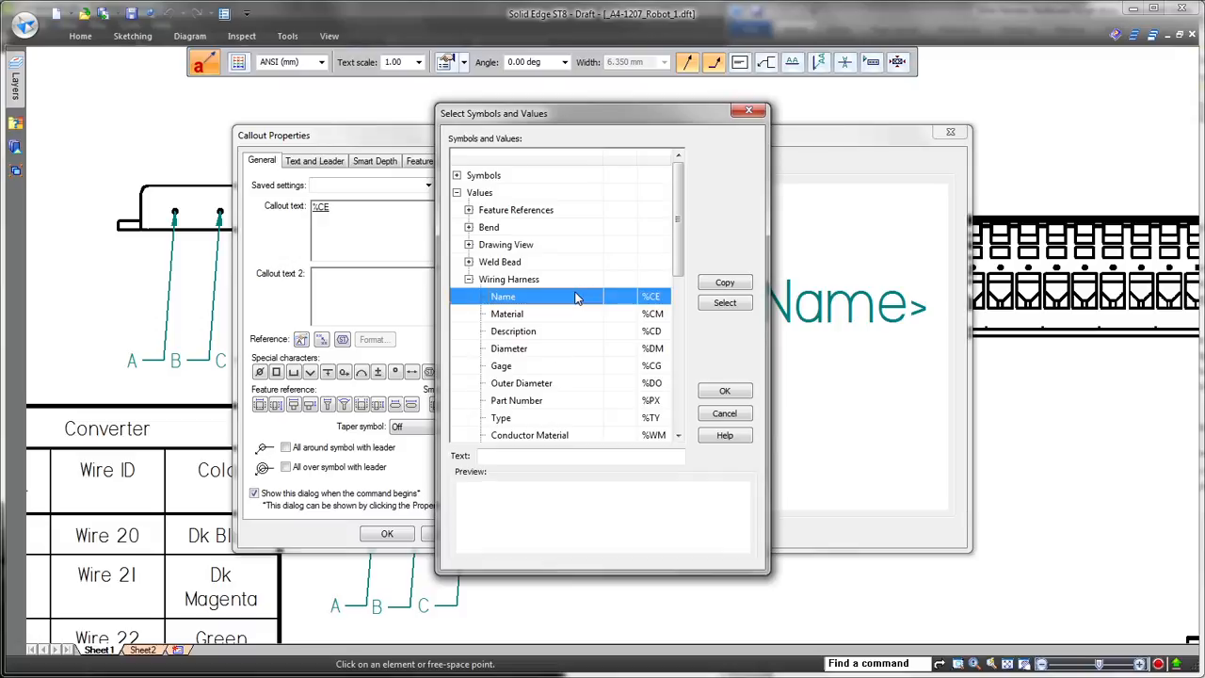
{"action": "left_click", "coordinate": [723, 391]}
{"action": "left_click", "coordinate": [387, 534]}
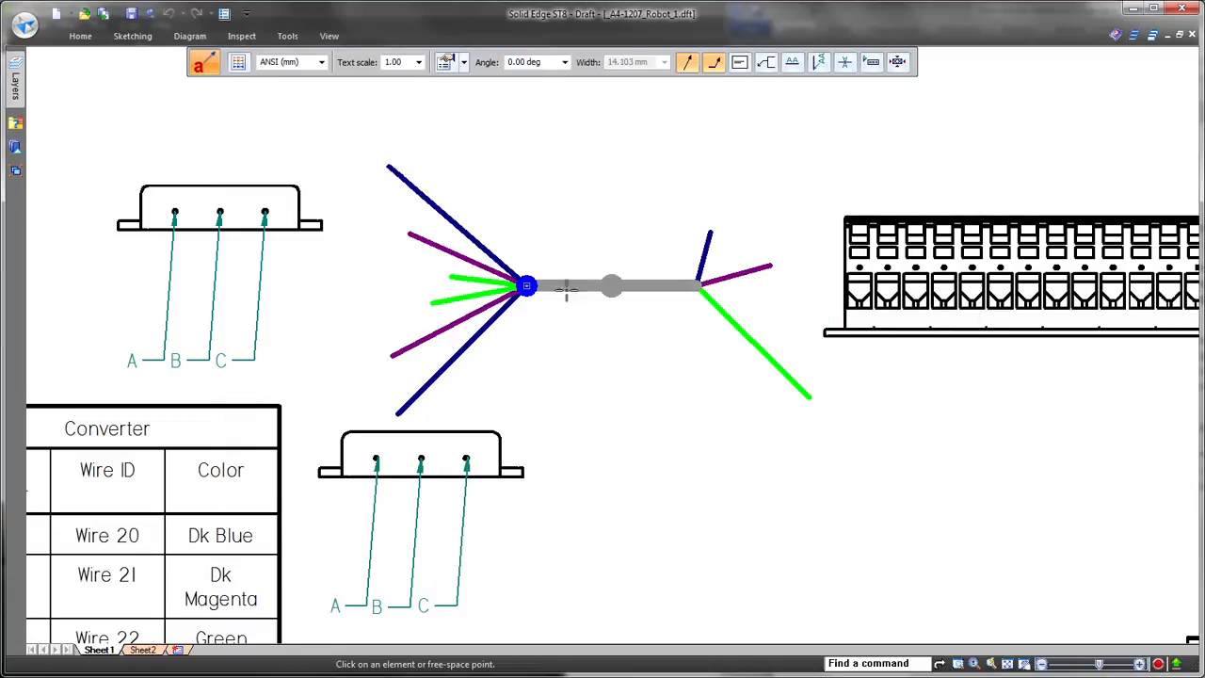
Place name callouts above the blue splice, below the gray cable, and below the long green wire at the cable's far end
{"action": "left_click", "coordinate": [566, 290]}
{"action": "left_click", "coordinate": [578, 144]}
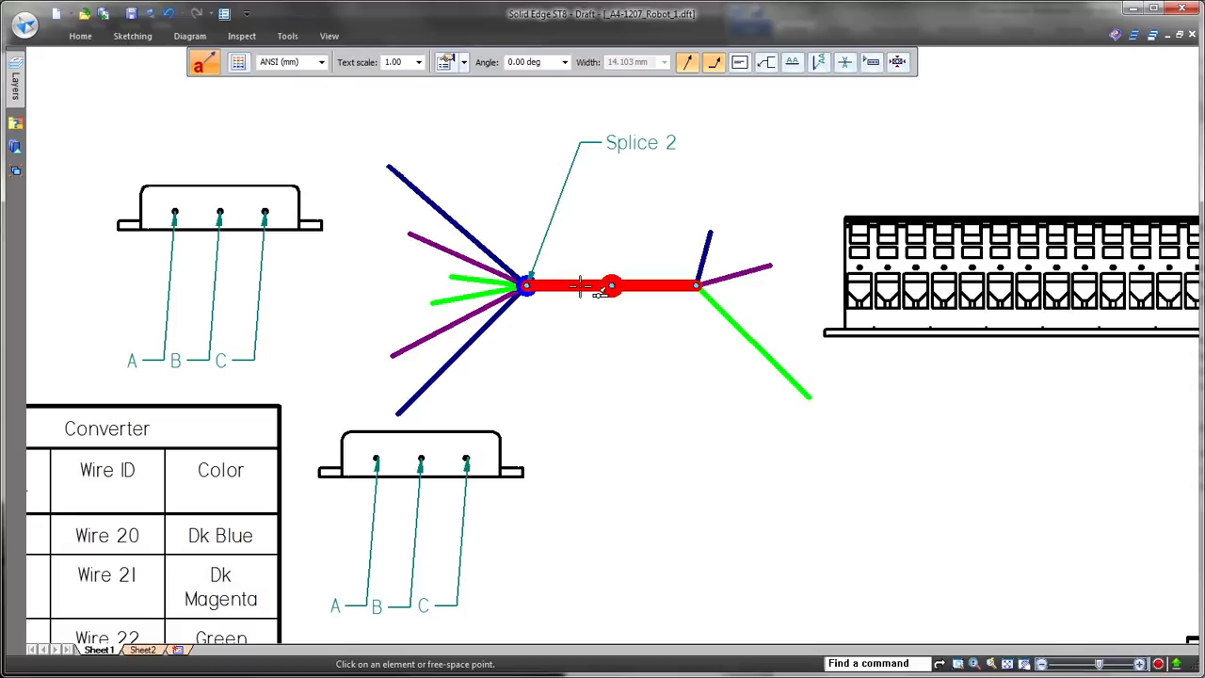
{"action": "left_click", "coordinate": [580, 288]}
{"action": "left_click", "coordinate": [602, 387]}
{"action": "left_click", "coordinate": [753, 345]}
{"action": "left_click", "coordinate": [781, 478]}
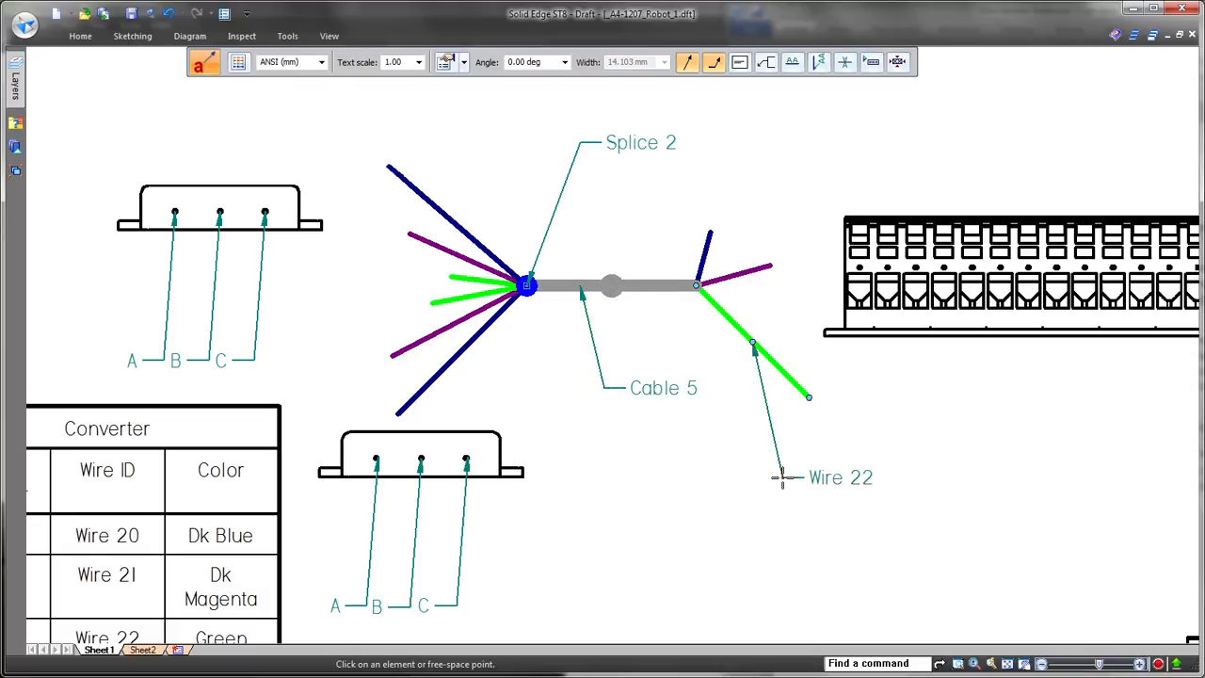
{"action": "key", "text": "Escape"}
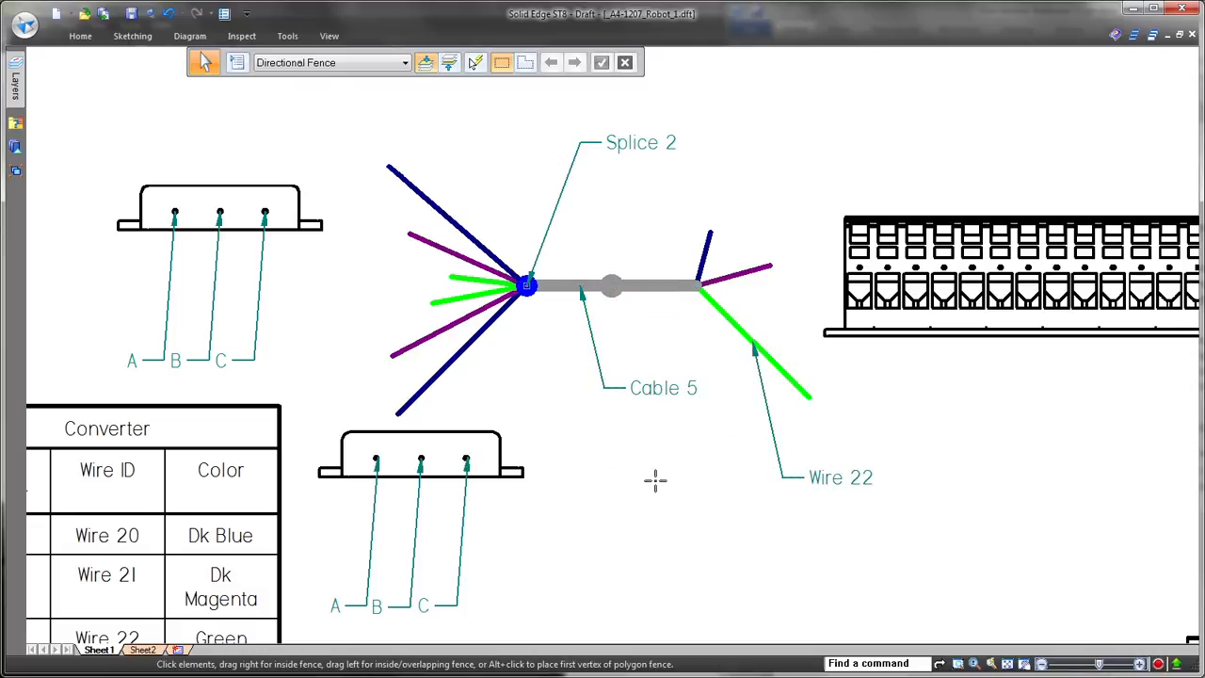
Place the robot harness assembly on Sheet2 as a 1:1 nailboard, 400 by 350 mm, with Largest diameter as the main run
{"action": "scroll", "coordinate": [634, 382], "scroll_direction": "down", "scroll_amount": 3}
{"action": "scroll", "coordinate": [627, 357], "scroll_direction": "up", "scroll_amount": 1}
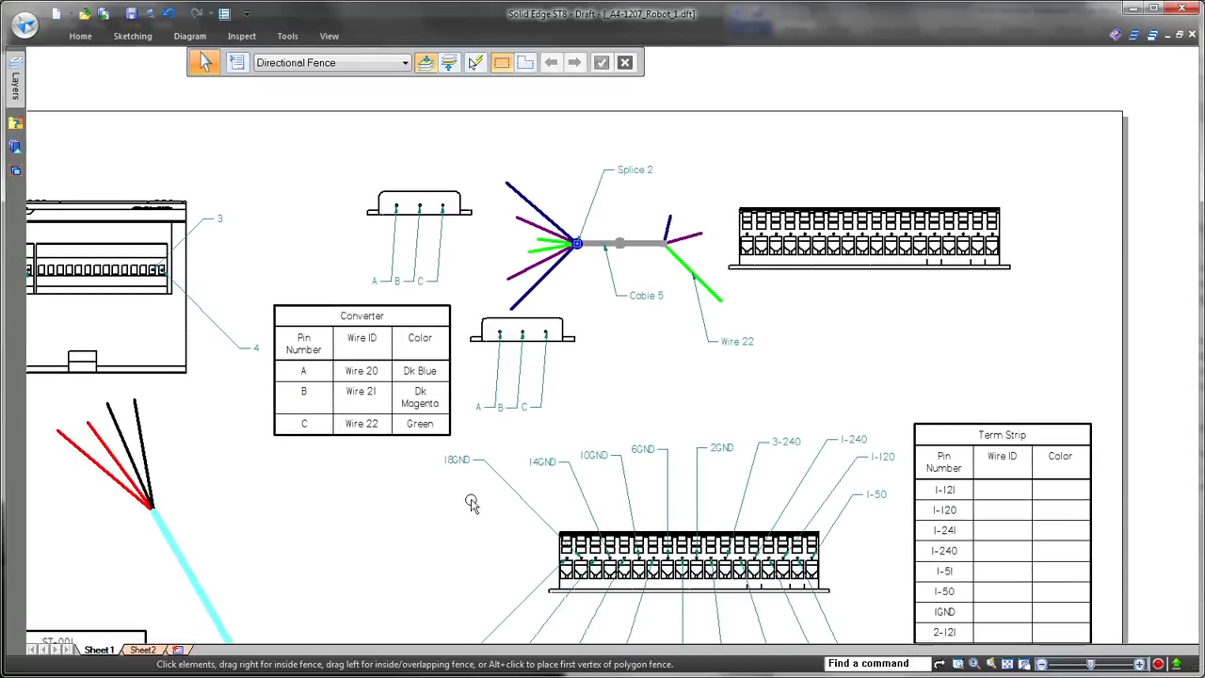
{"action": "left_click", "coordinate": [151, 651]}
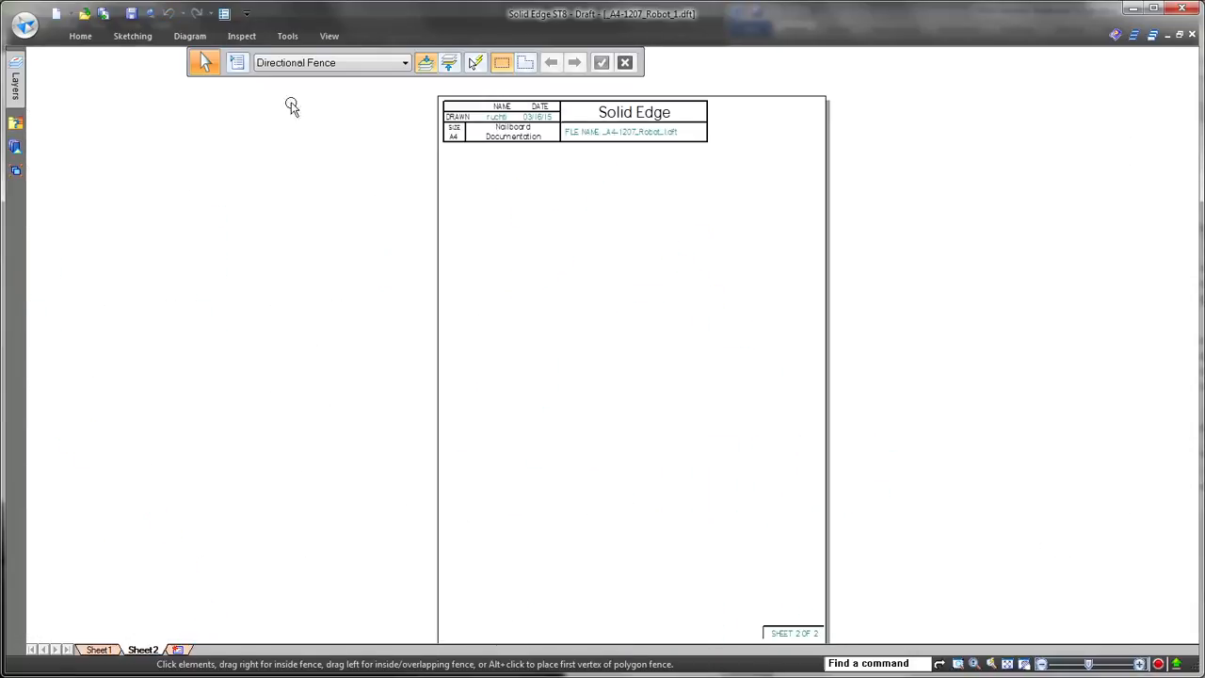
{"action": "left_click", "coordinate": [189, 36]}
{"action": "left_click", "coordinate": [178, 86]}
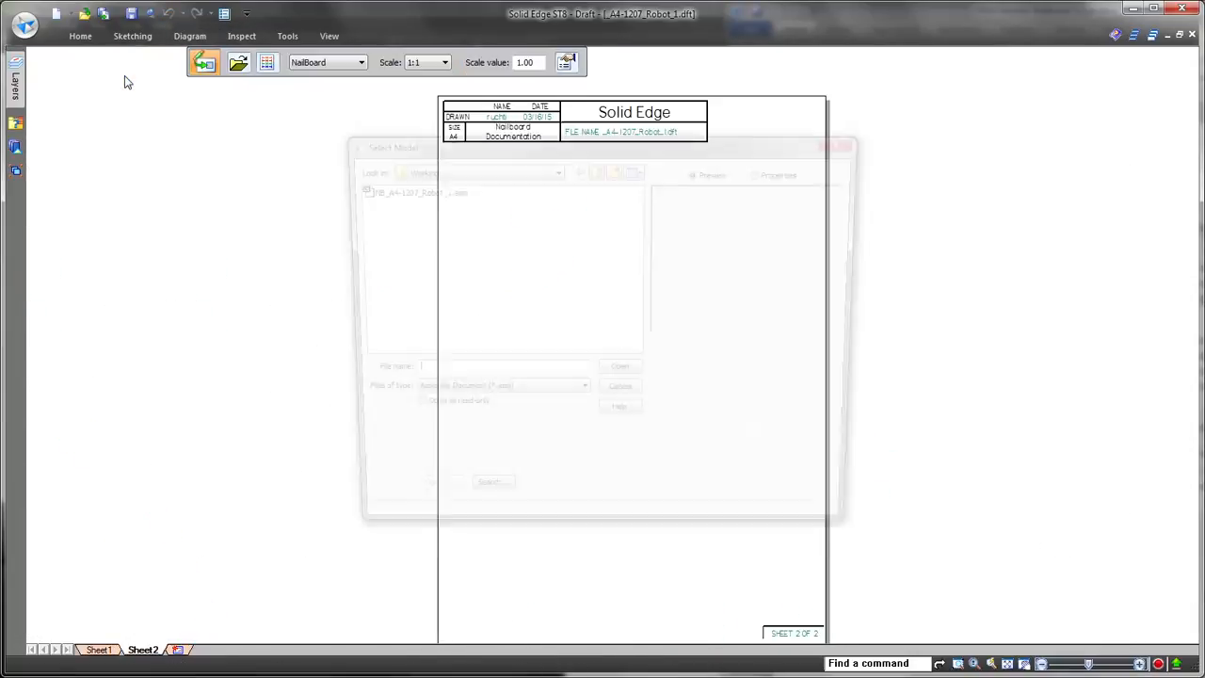
{"action": "double_click", "coordinate": [403, 191]}
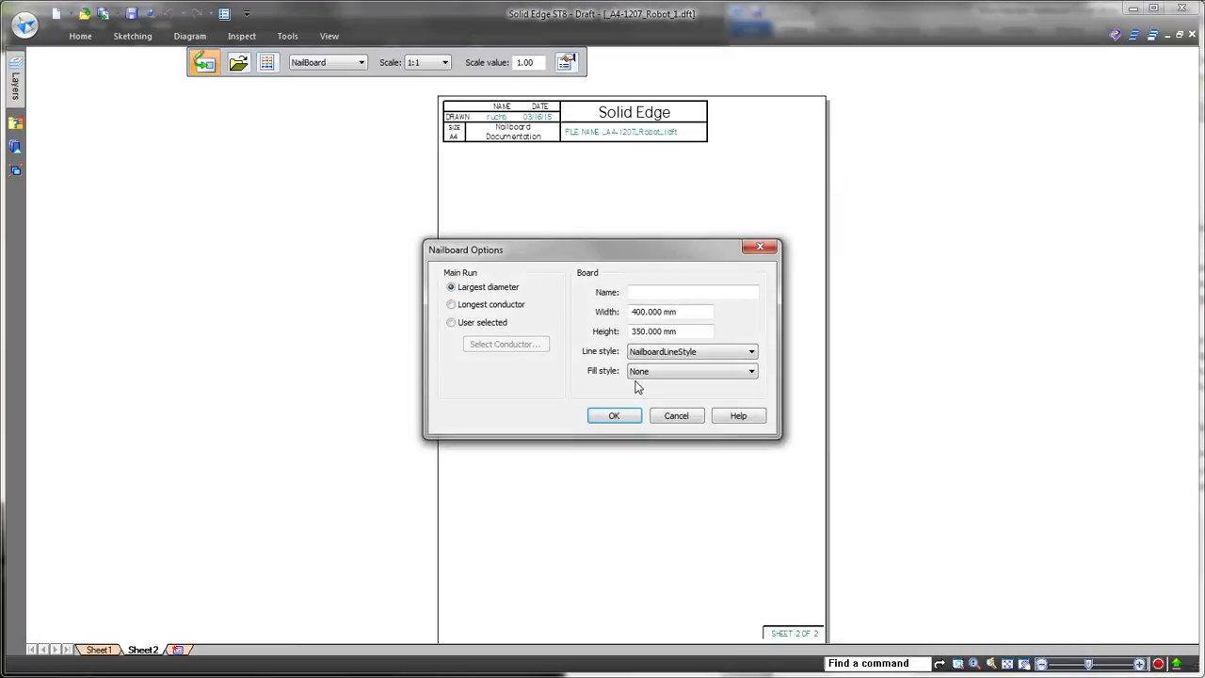
{"action": "left_click", "coordinate": [625, 420]}
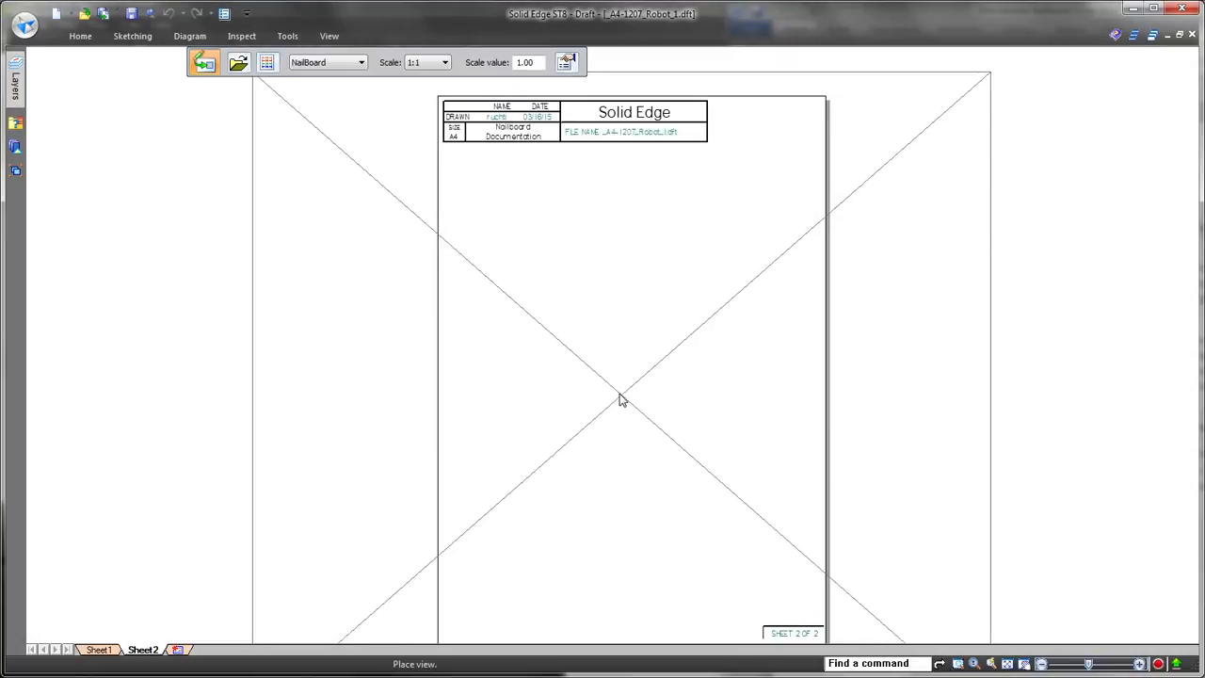
{"action": "left_click", "coordinate": [618, 394]}
Set the Sheet2 nailboard's scale to 1:2
{"action": "scroll", "coordinate": [568, 258], "scroll_direction": "down", "scroll_amount": 4}
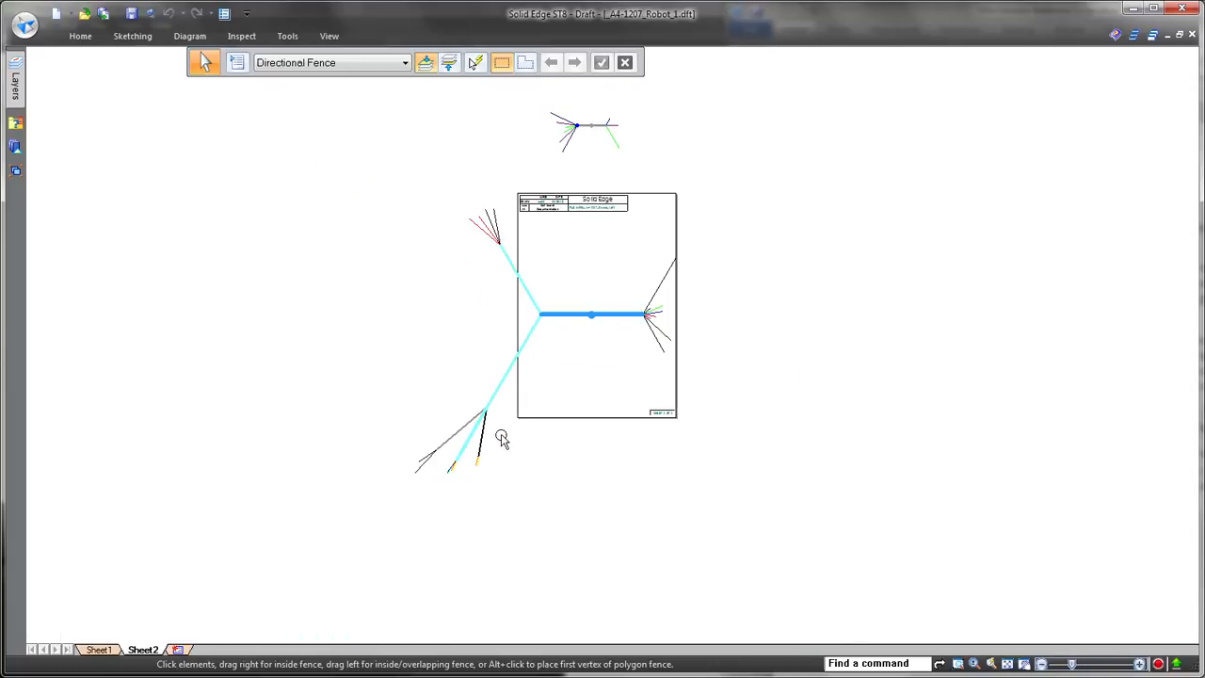
{"action": "left_click", "coordinate": [497, 448]}
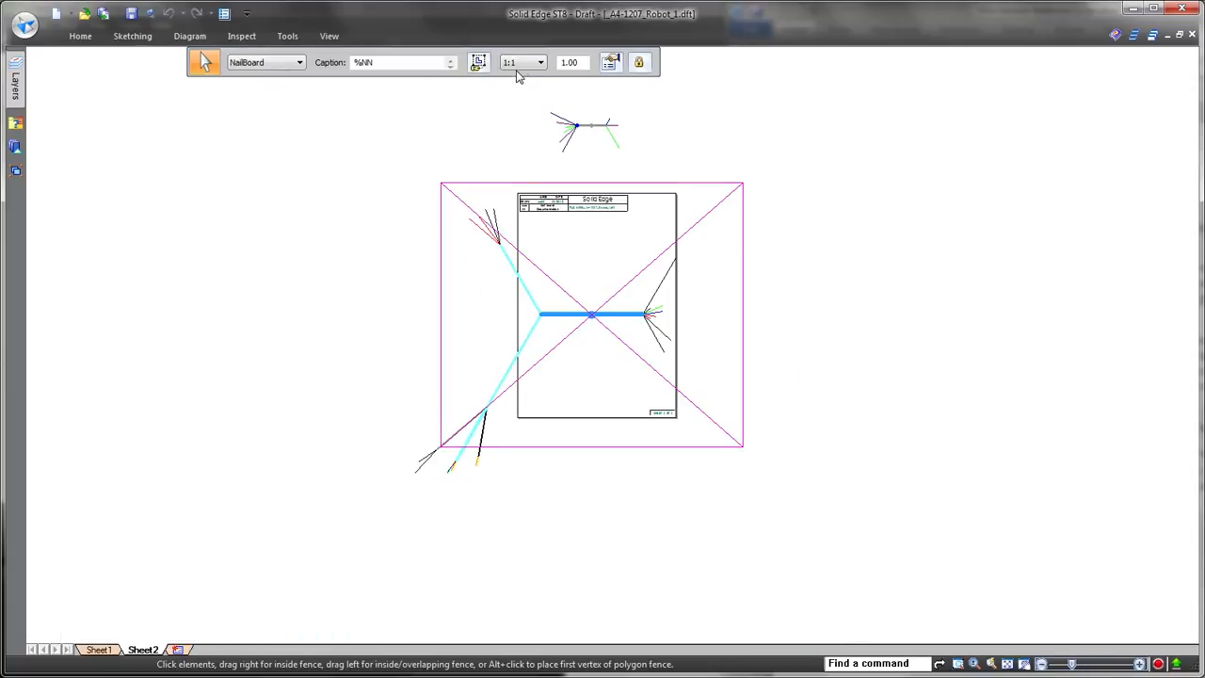
{"action": "left_click", "coordinate": [535, 62]}
{"action": "left_click", "coordinate": [523, 155]}
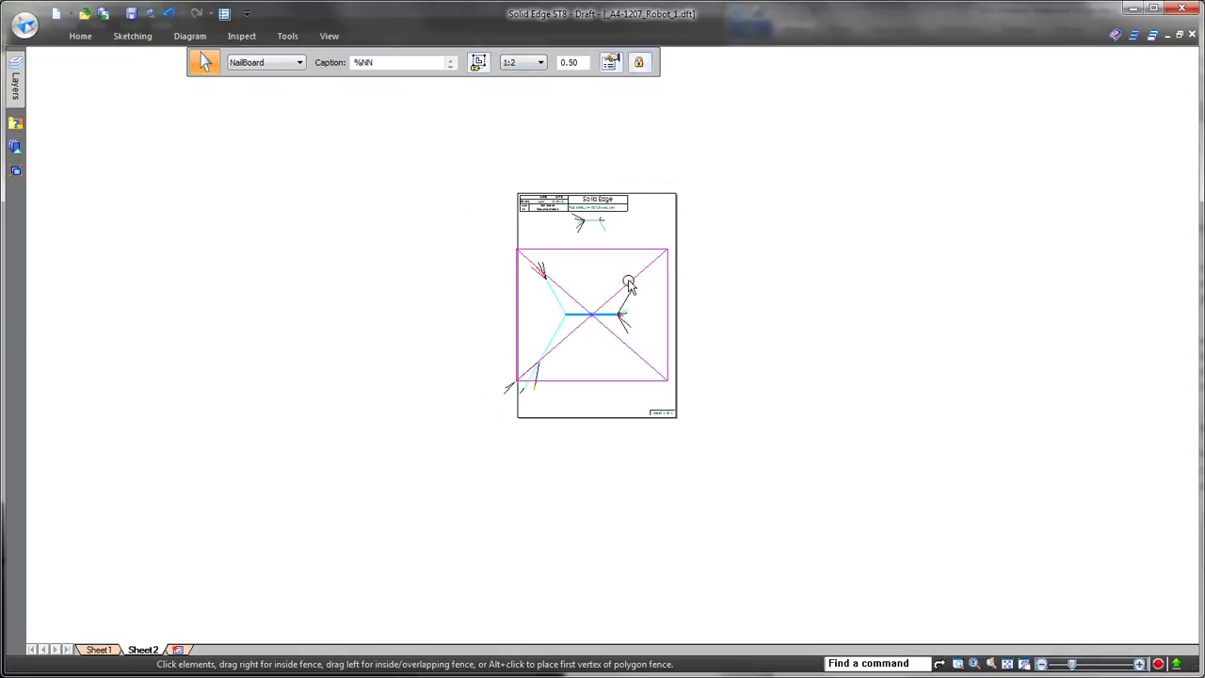
{"action": "scroll", "coordinate": [629, 285], "scroll_direction": "up", "scroll_amount": 4}
Move the small spliced converter harness down on Sheet2, closer to the main bundle, and deselect it
{"action": "left_click", "coordinate": [602, 372]}
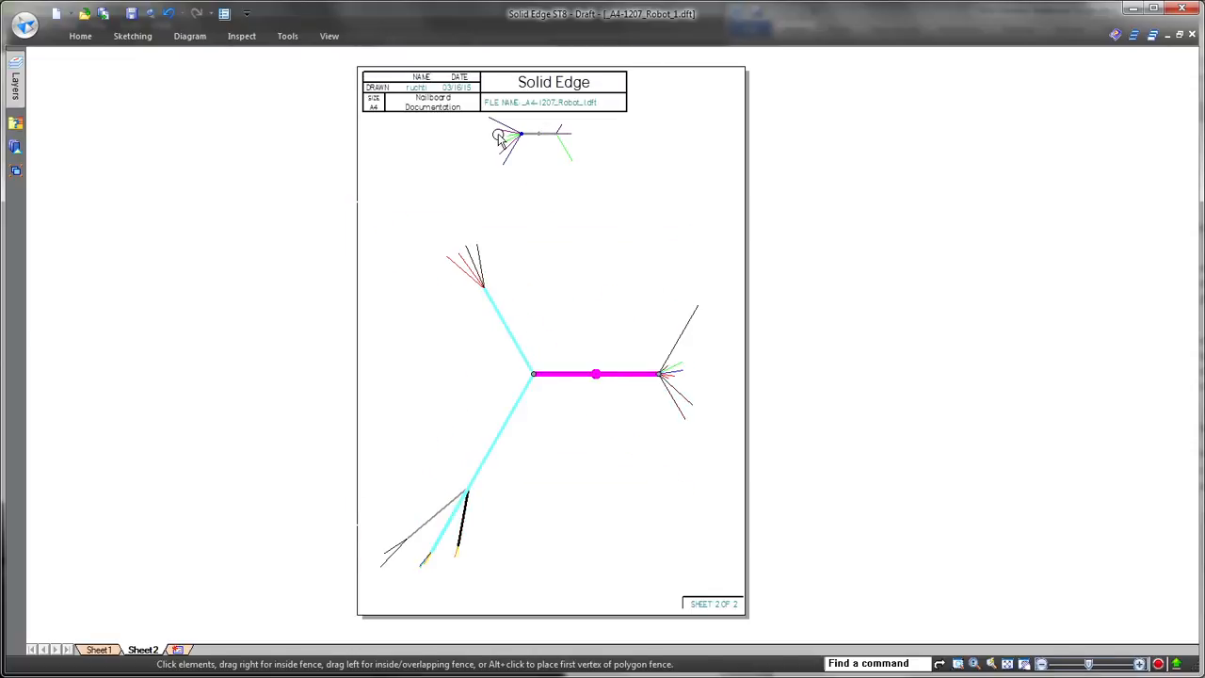
{"action": "left_click_drag", "start_coordinate": [550, 141], "coordinate": [599, 205]}
{"action": "key", "text": "Escape"}
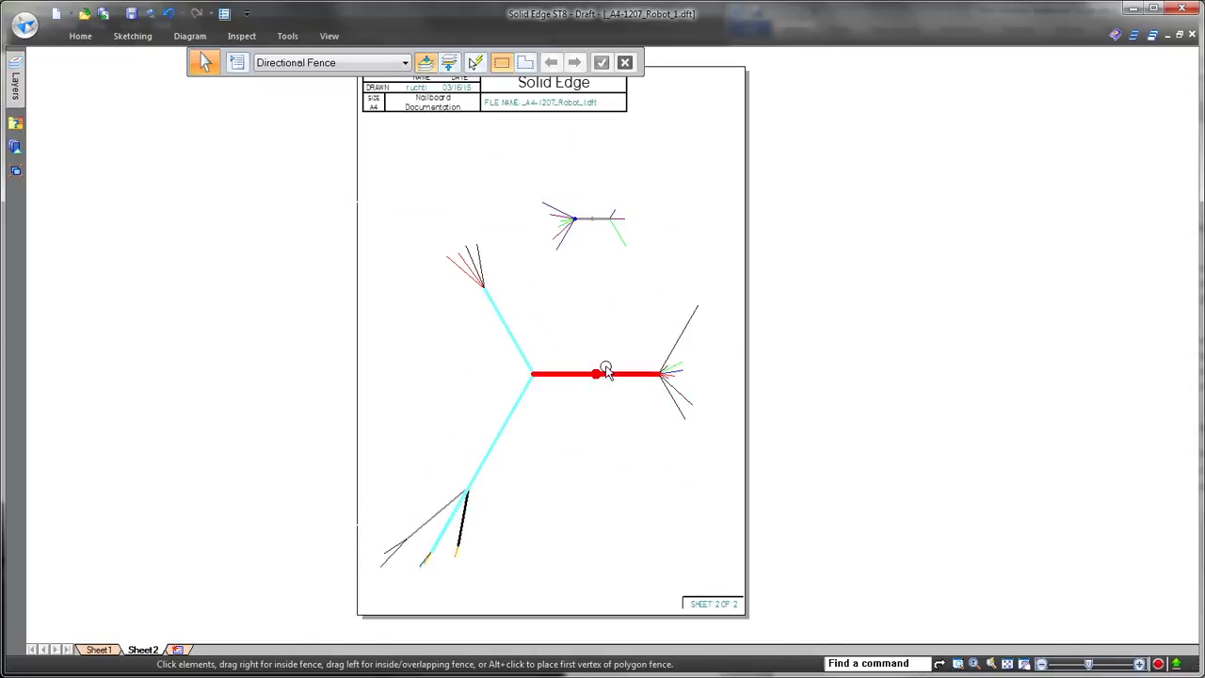
Generate a conductor table for the Sheet2 nailboard on separate table sheets
{"action": "scroll", "coordinate": [605, 371], "scroll_direction": "up", "scroll_amount": 1}
{"action": "middle_click_drag", "start_coordinate": [595, 292], "coordinate": [603, 244]}
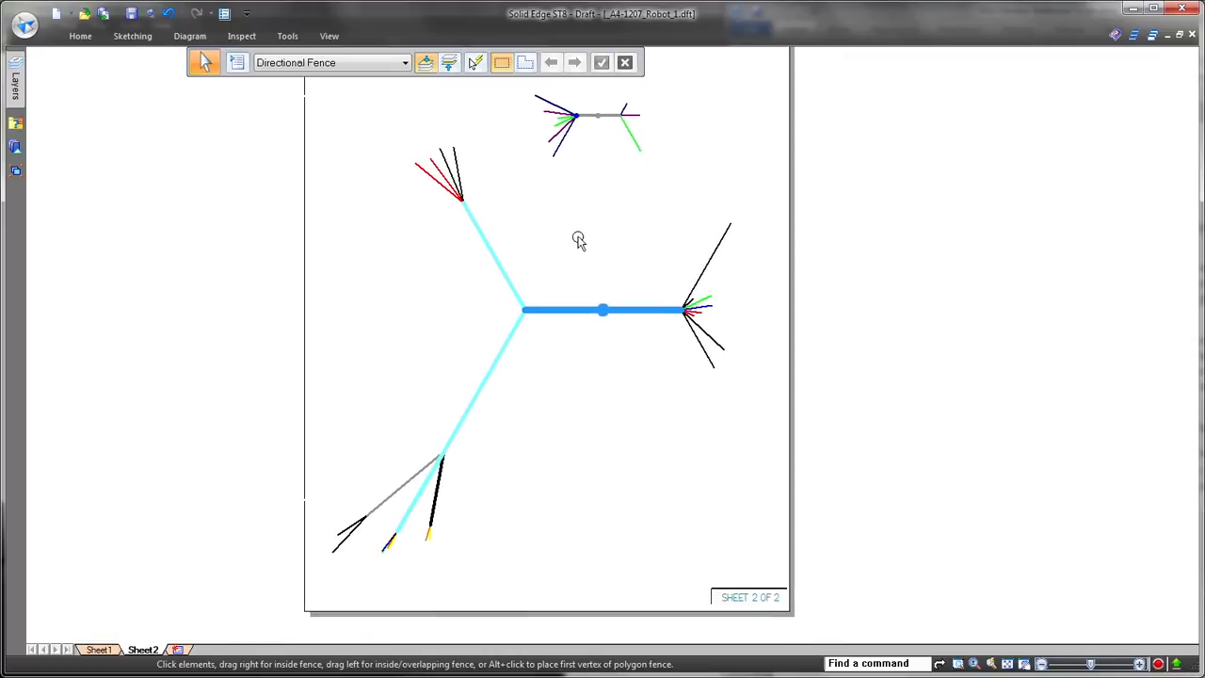
{"action": "left_click", "coordinate": [189, 36]}
{"action": "left_click", "coordinate": [278, 79]}
{"action": "left_click", "coordinate": [517, 298]}
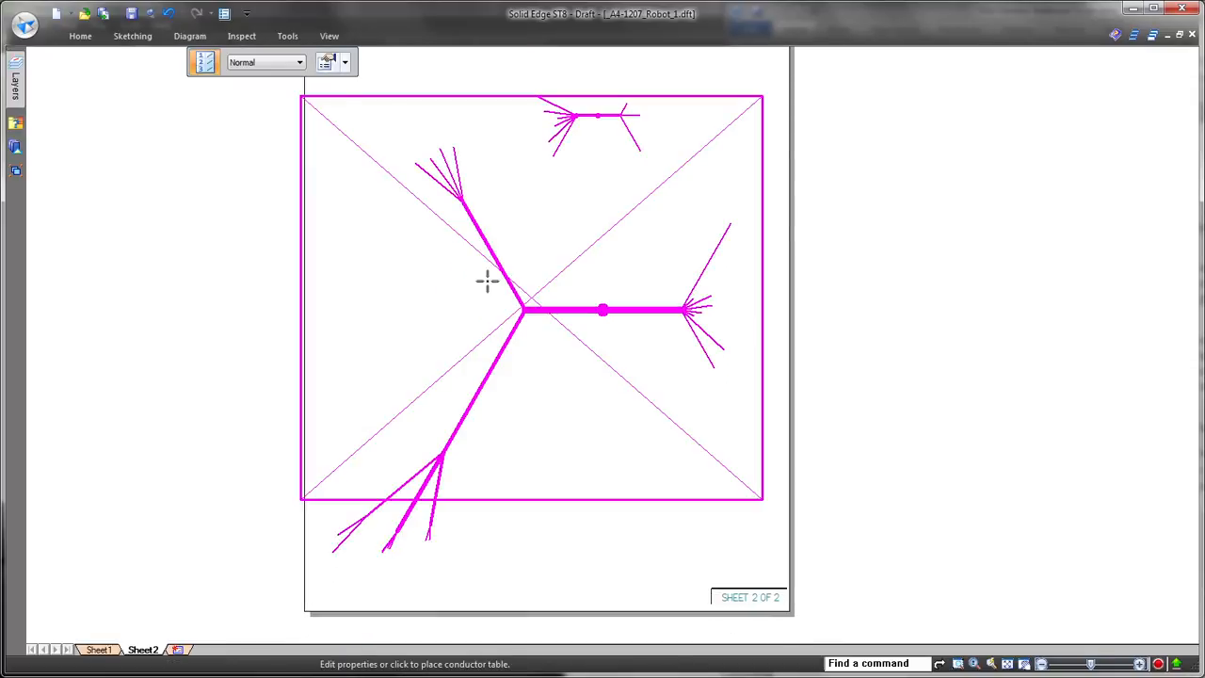
{"action": "left_click", "coordinate": [346, 65]}
{"action": "left_click", "coordinate": [363, 89]}
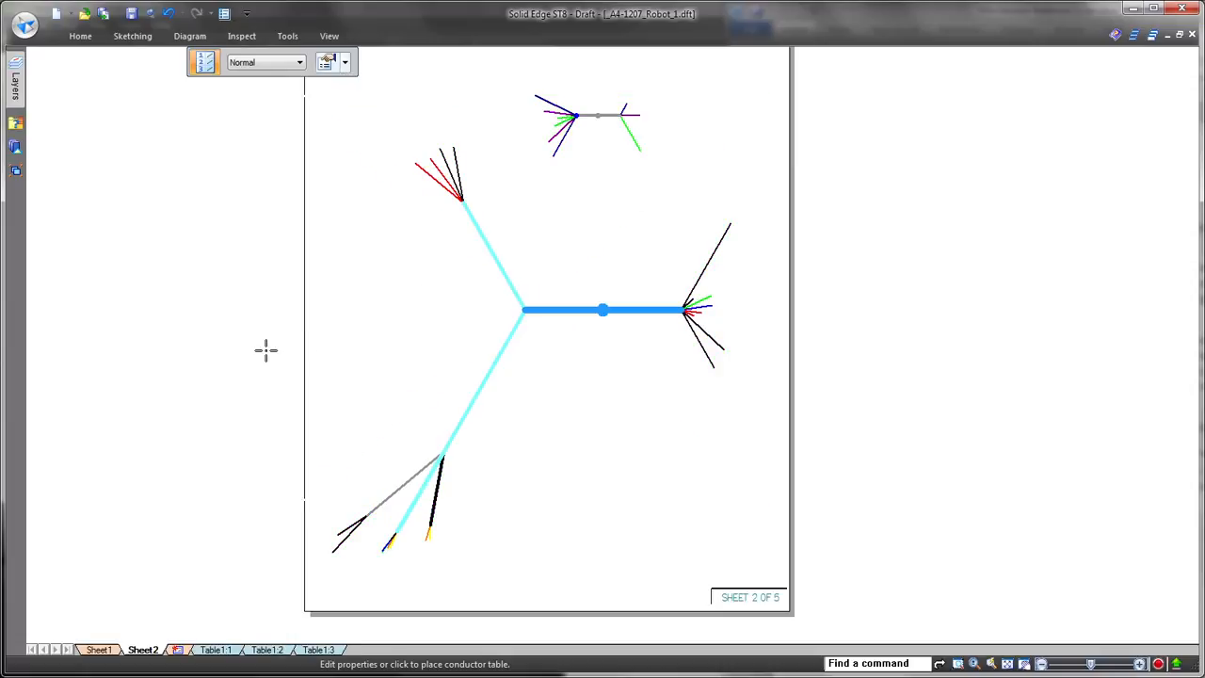
{"action": "key", "text": "Escape"}
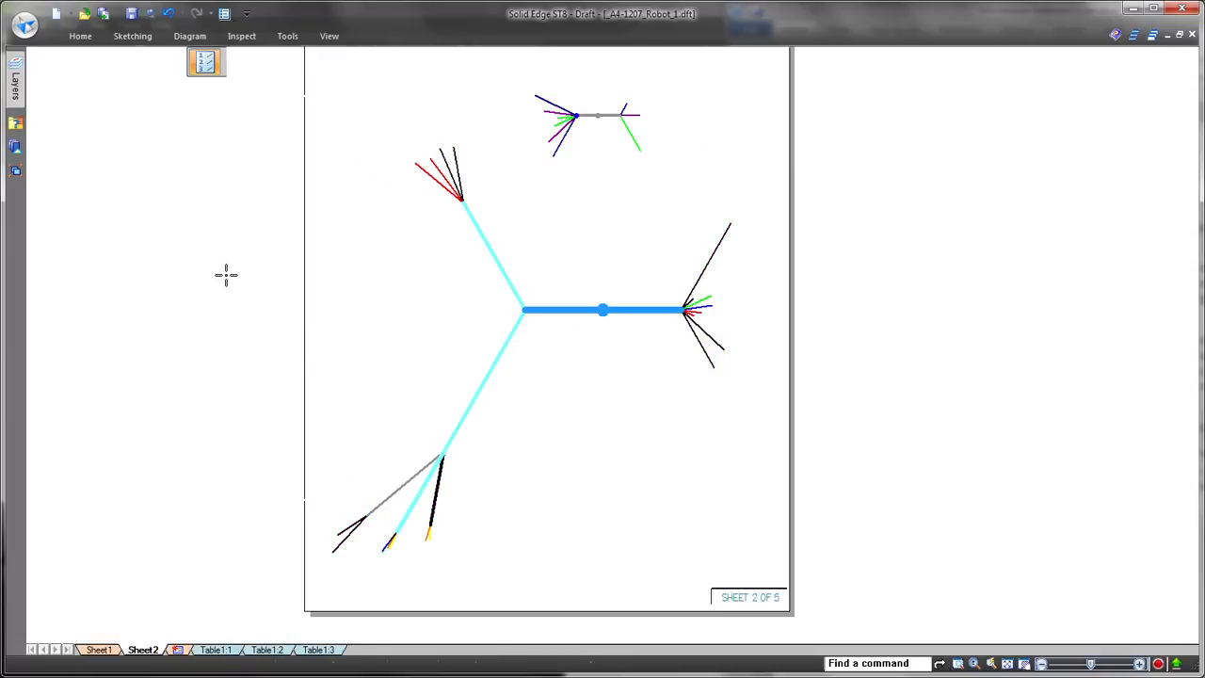
Examine the Wire Run List on sheets Table1:1, Table1:2 and Table1:3, and the annotated harness layout on Sheet1
{"action": "left_click", "coordinate": [226, 649]}
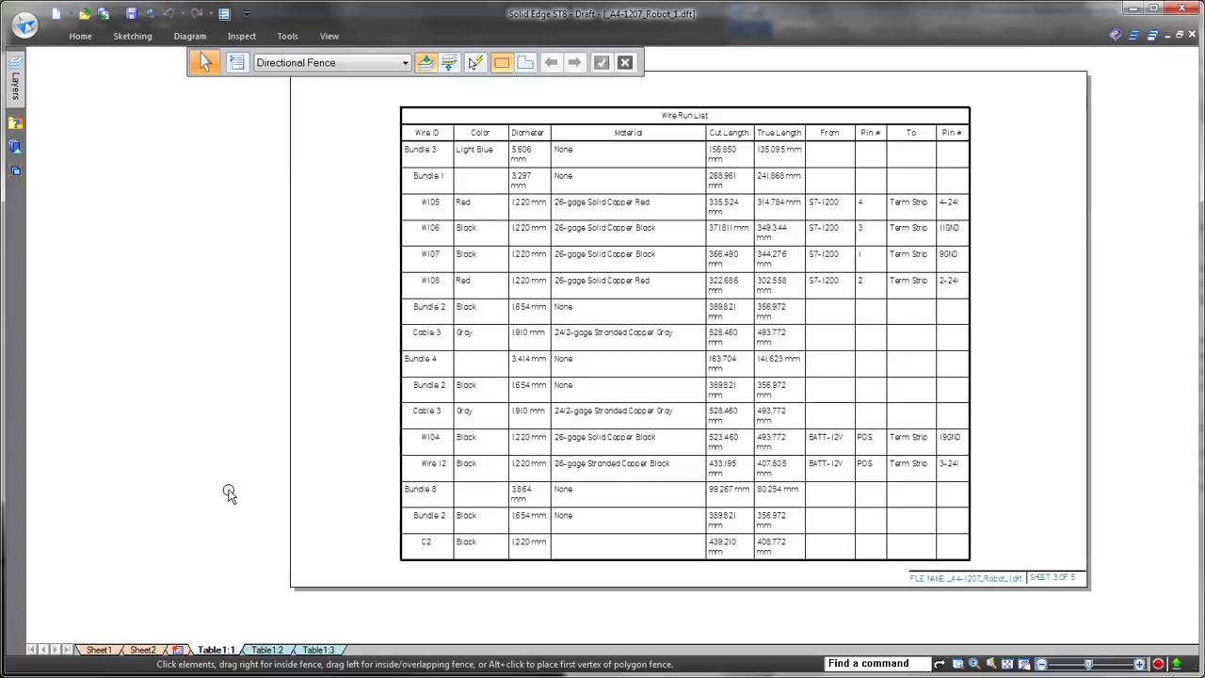
{"action": "left_click", "coordinate": [269, 650]}
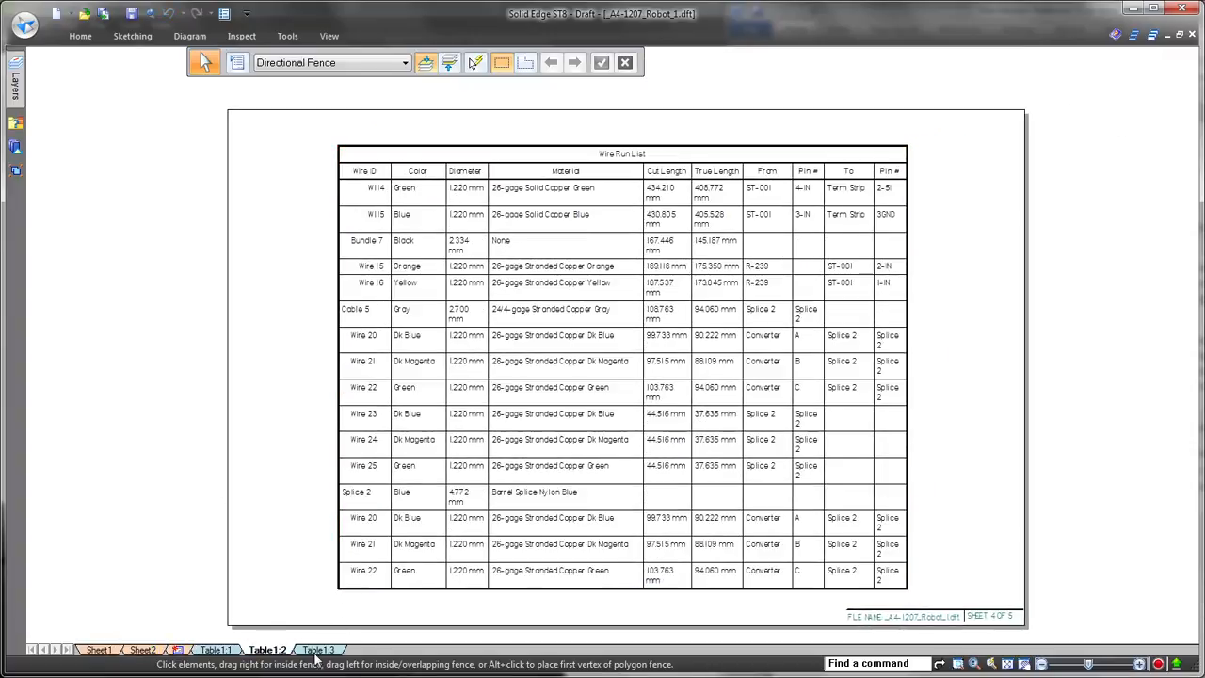
{"action": "left_click", "coordinate": [318, 650]}
{"action": "left_click", "coordinate": [224, 651]}
{"action": "left_click", "coordinate": [98, 649]}
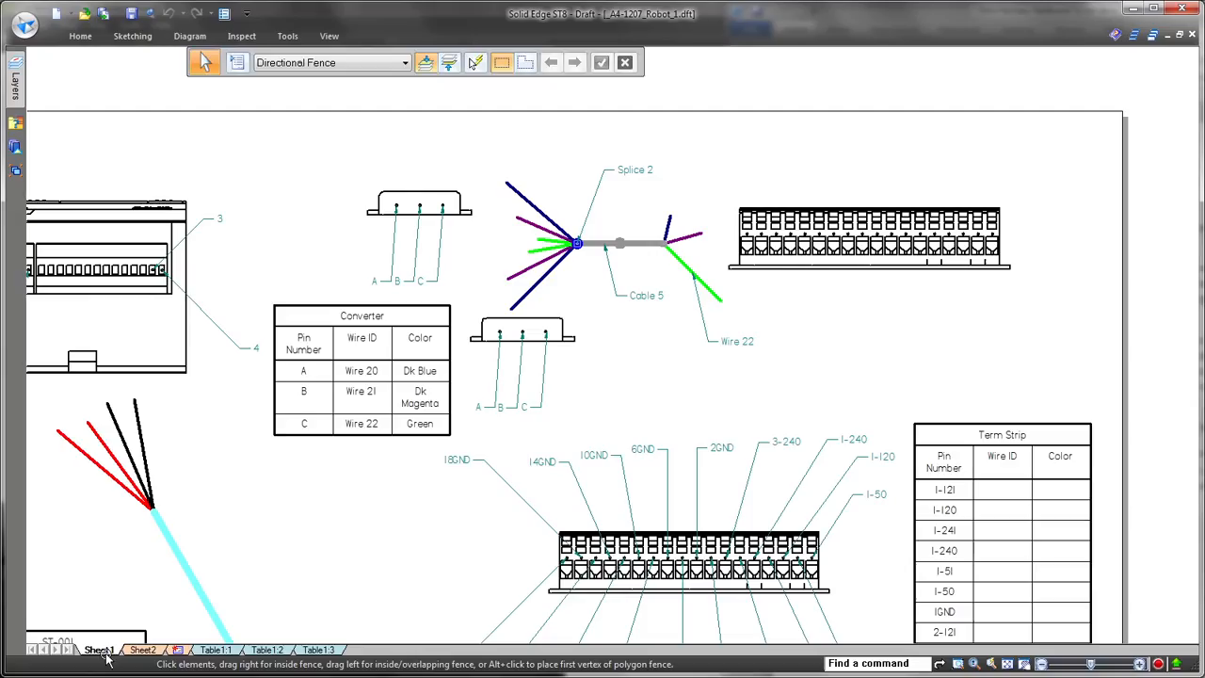
{"action": "scroll", "coordinate": [782, 300], "scroll_direction": "down", "scroll_amount": 3}
{"action": "middle_click_drag", "start_coordinate": [724, 349], "coordinate": [708, 217]}
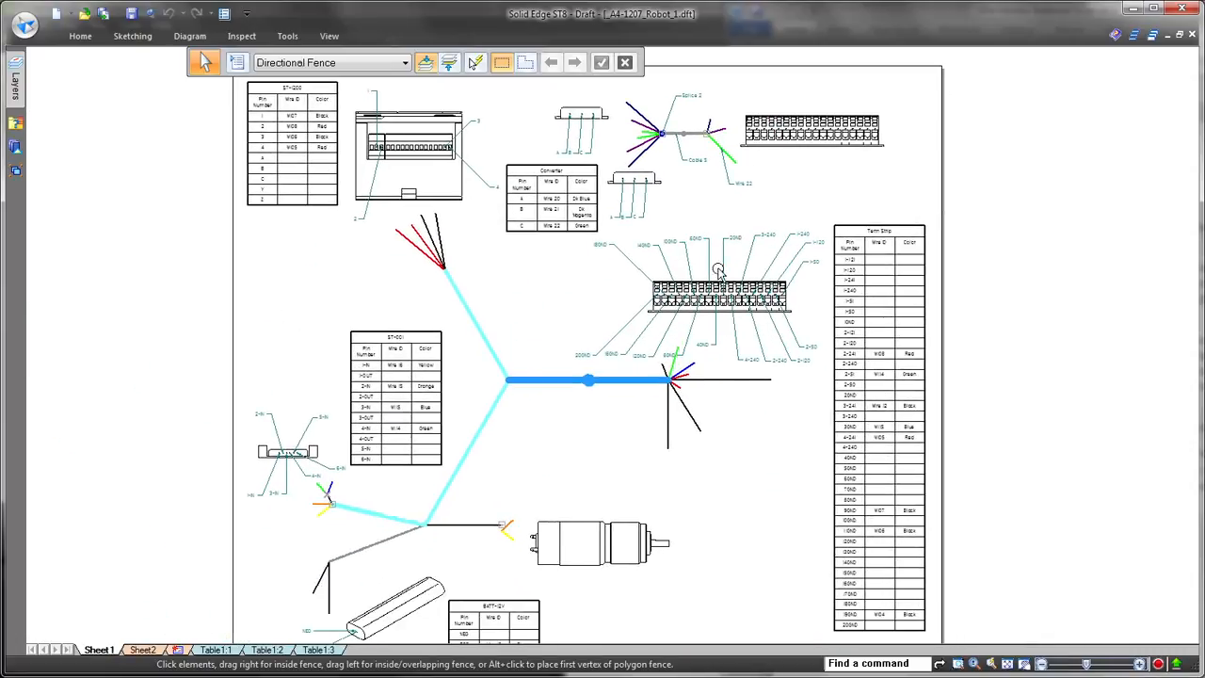
{"action": "scroll", "coordinate": [718, 273], "scroll_direction": "down", "scroll_amount": 1}
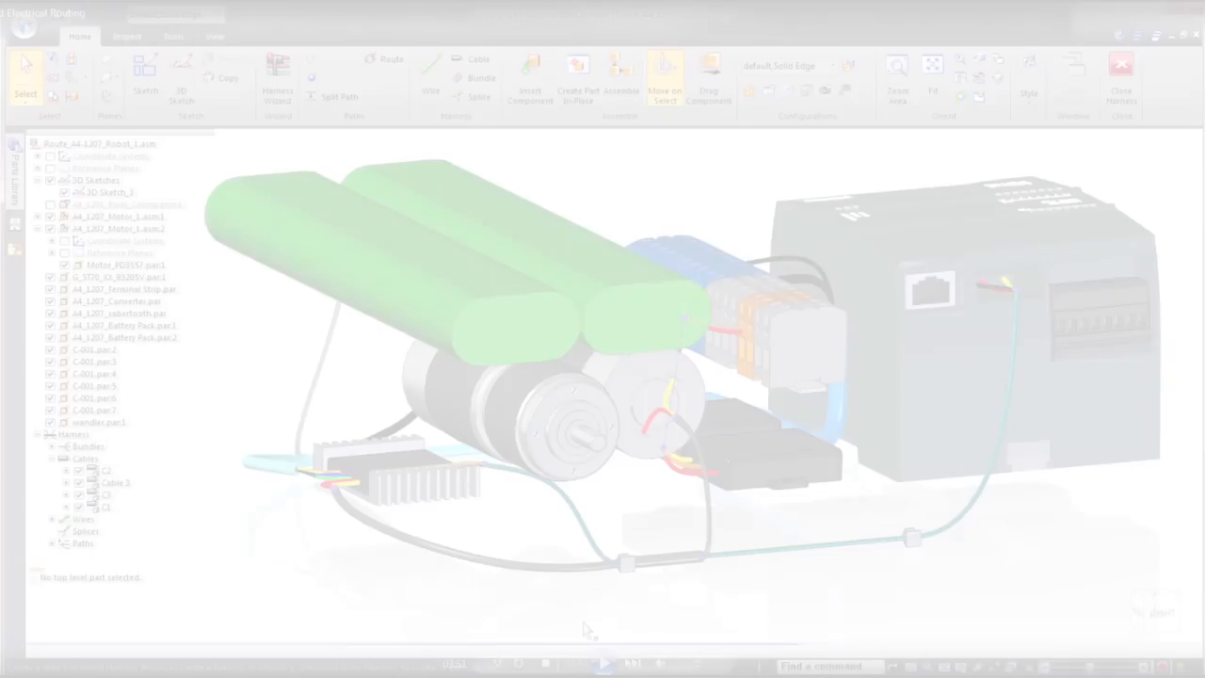